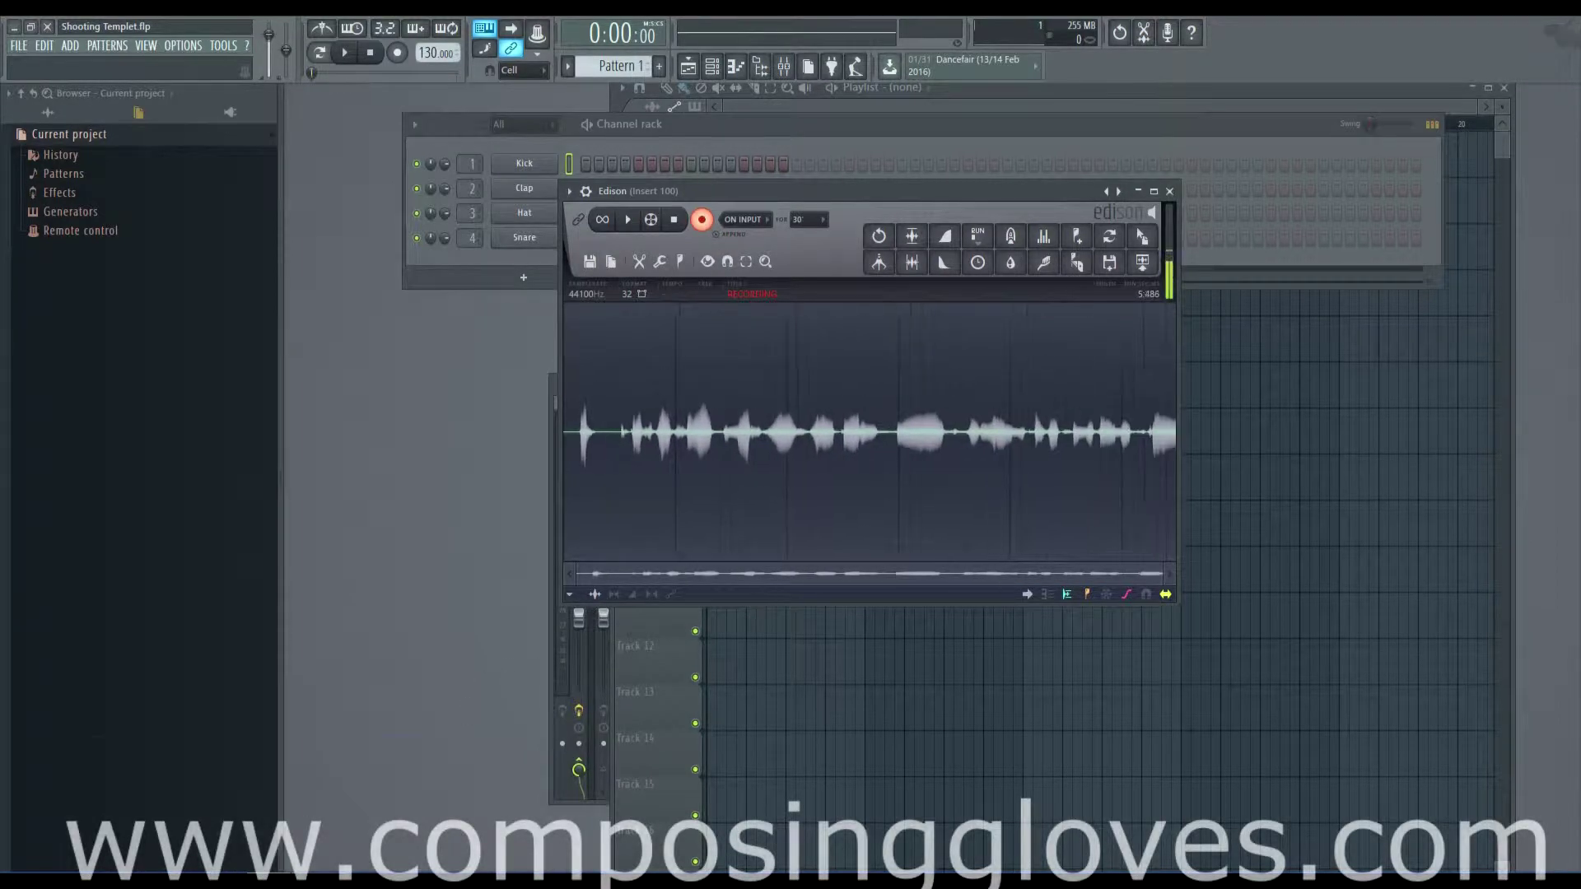
- Bring up the Kontakt Cello Ensemble and open its instrument edit view with the Tape Saturator insert effect shown
mouse_move(281, 865)
left_click(198, 790)
left_click_drag(830, 206, 921, 96)
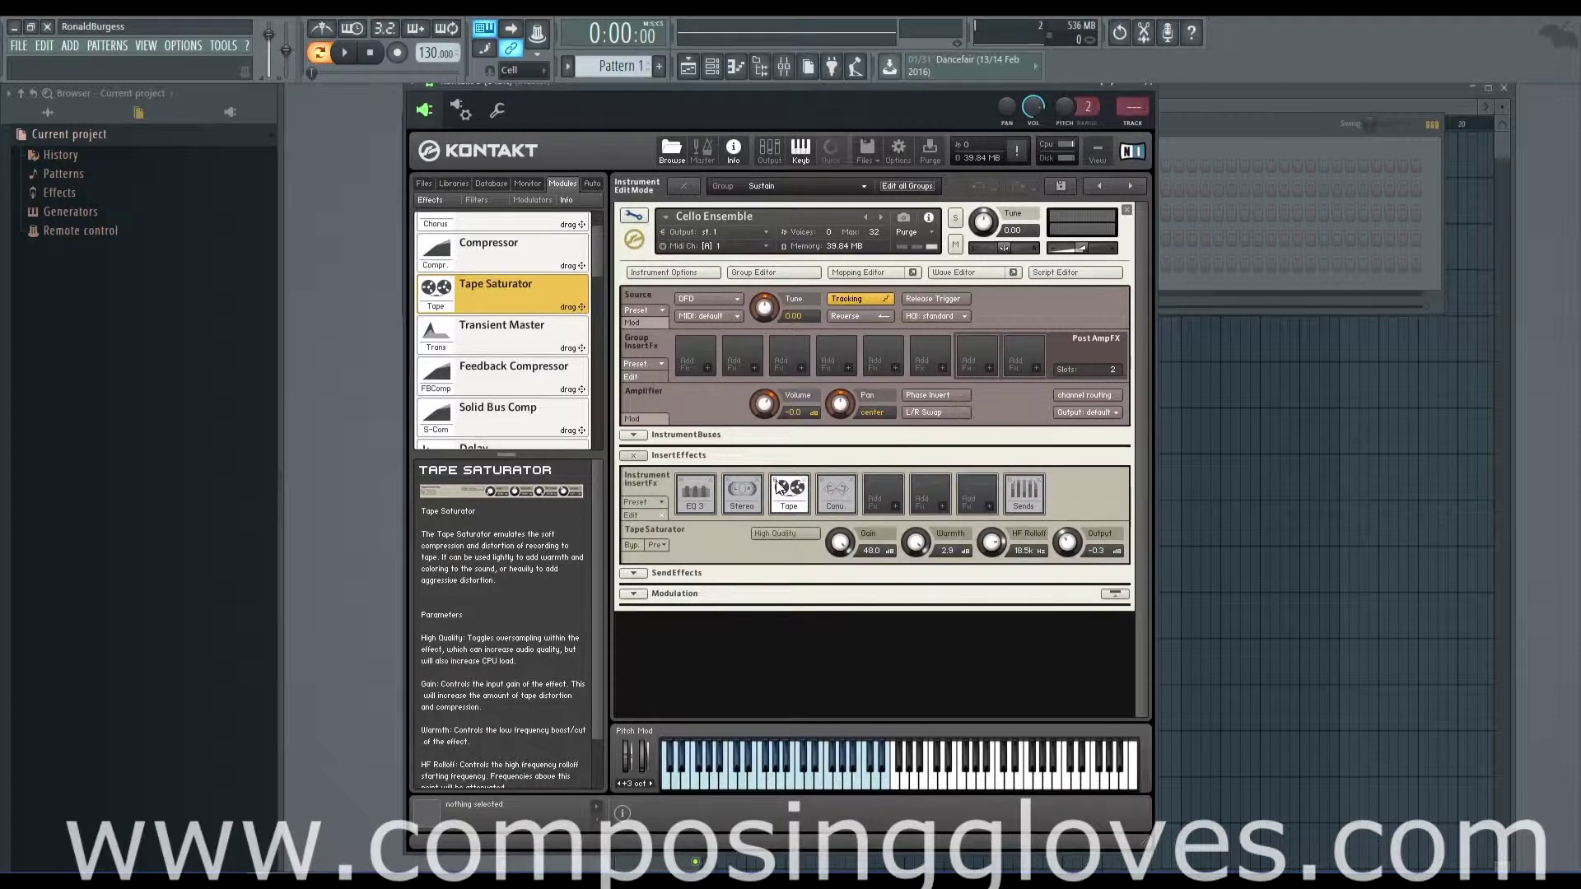
left_click(633, 216)
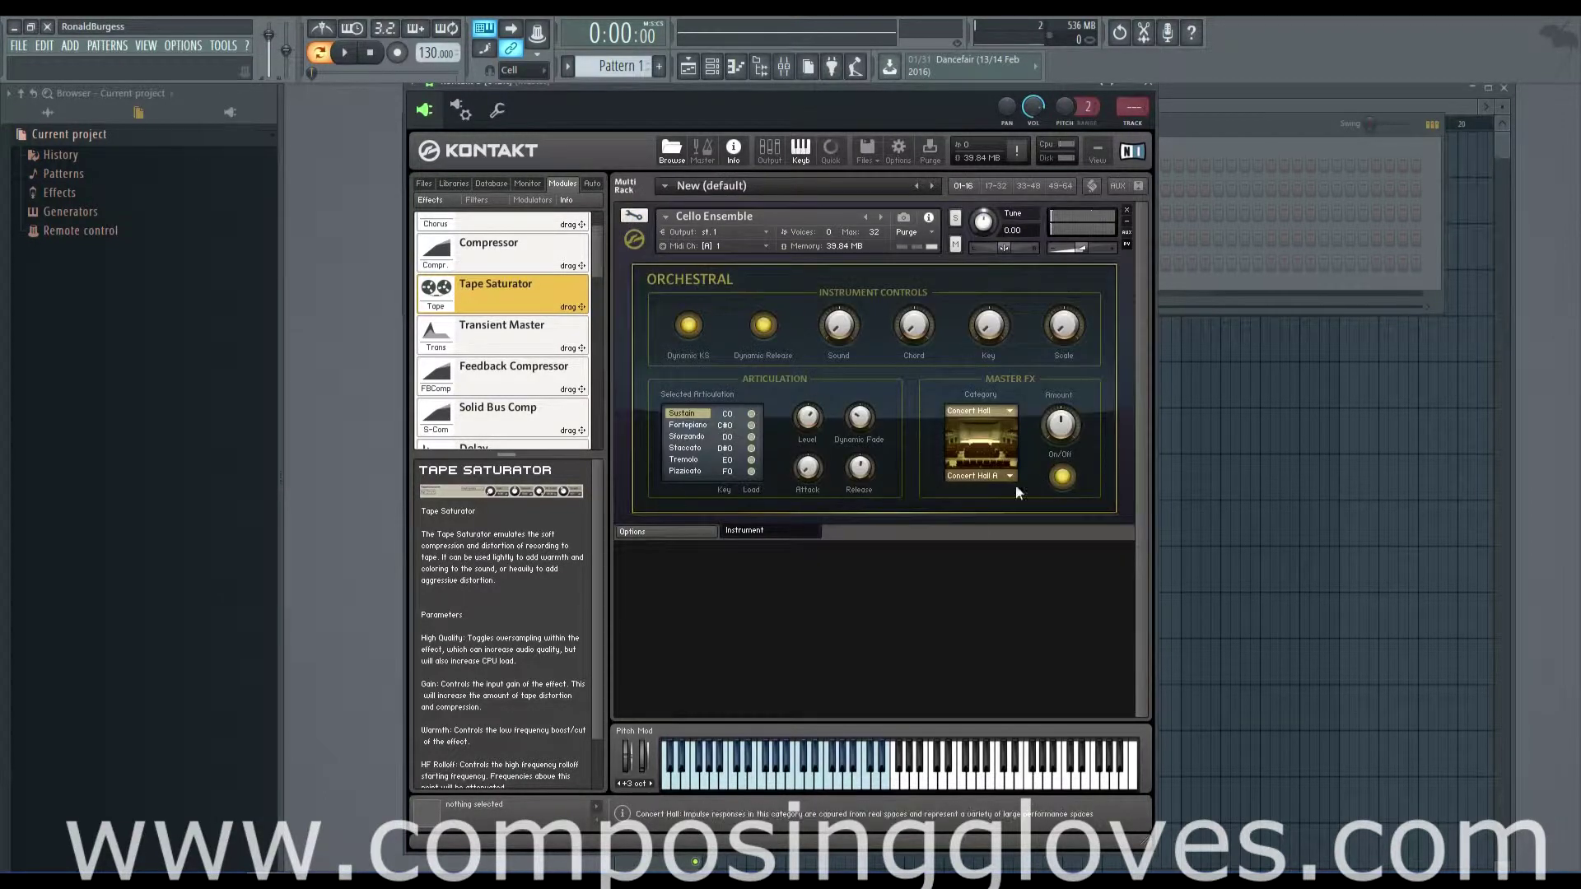
left_click(634, 216)
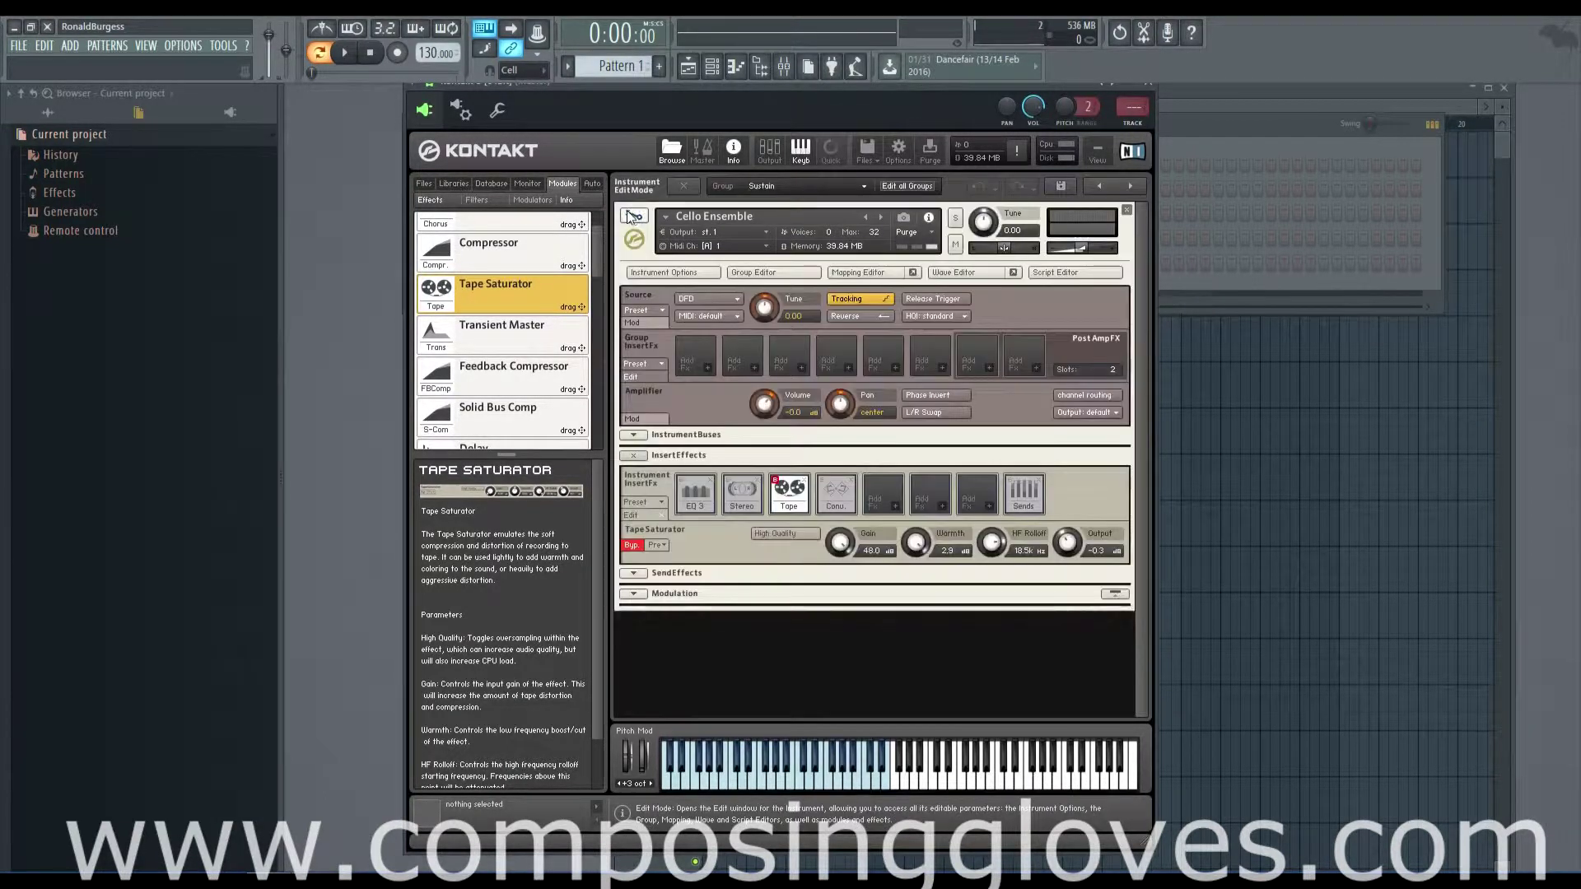
left_click(635, 216)
left_click(635, 215)
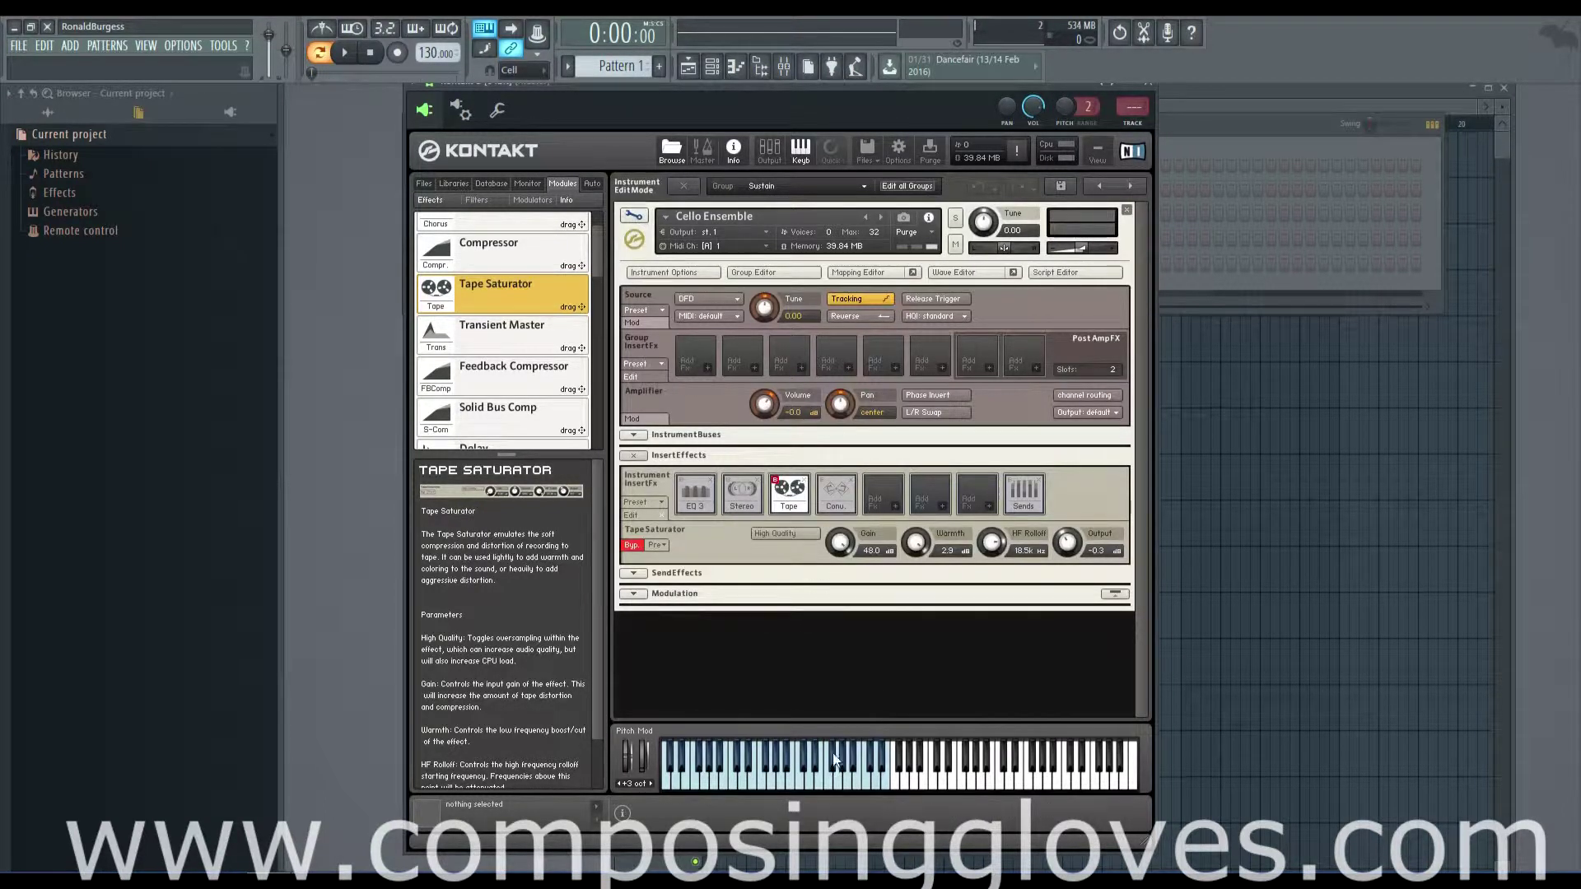
- Audition the cello twice with the notes D4, F4 and A4 while the Tape Saturator is bypassed
left_click(774, 782)
key("x")
key("v")
key("n")
key("x")
key("v")
key("n")
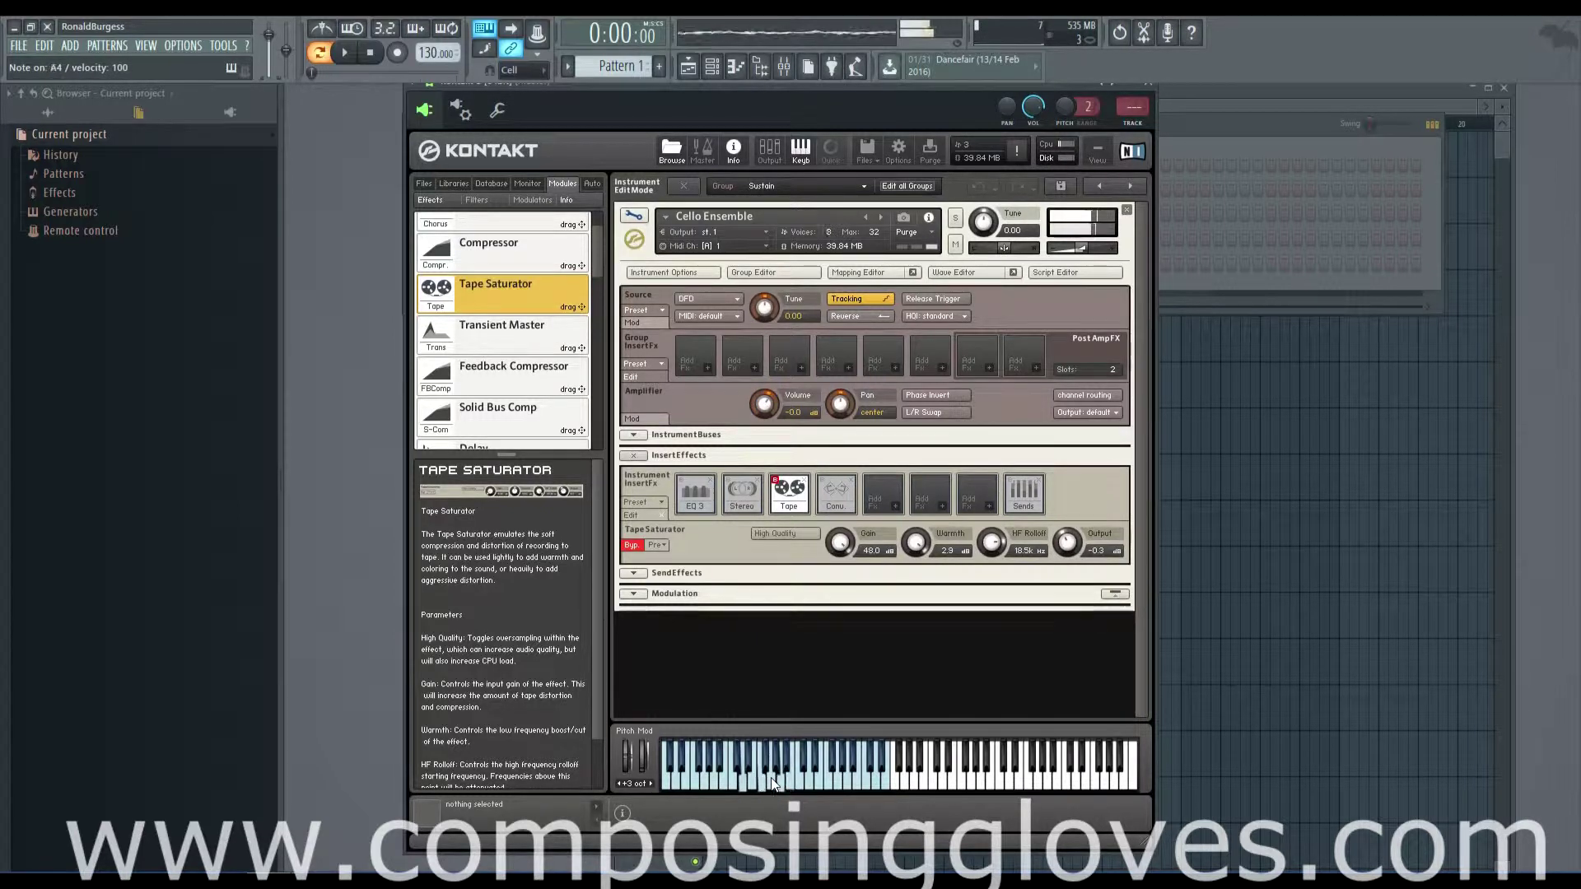
- Take the Tape Saturator out of bypass and sweep its Gain between 48.0 and 0.00 dB, ending at 0.00
left_click(775, 481)
left_click_drag(839, 544, 841, 571)
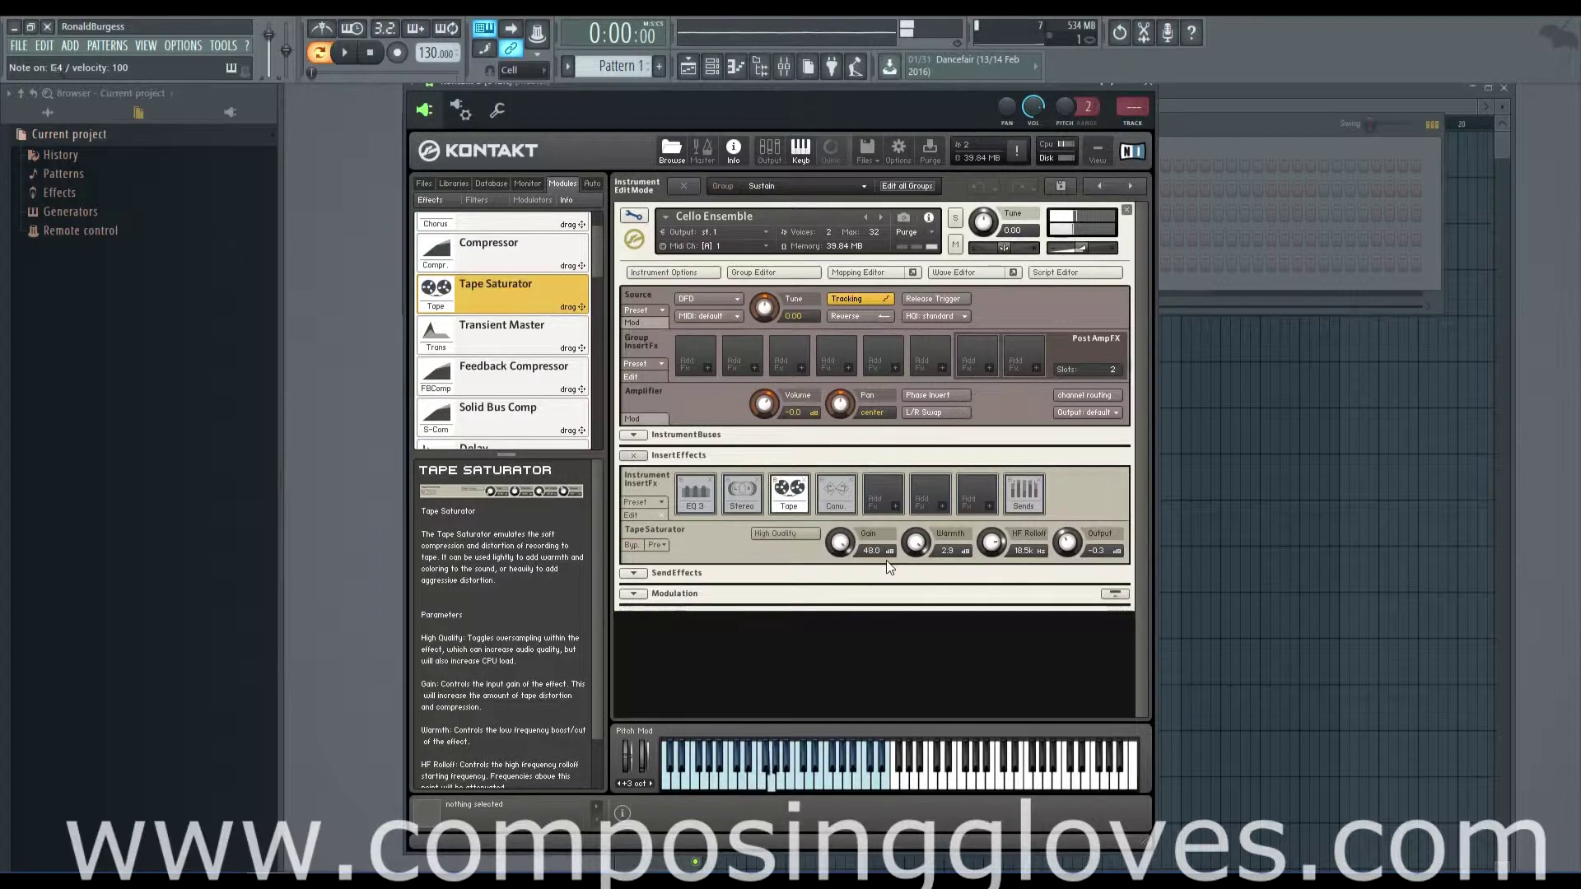
left_click_drag(840, 543, 856, 766)
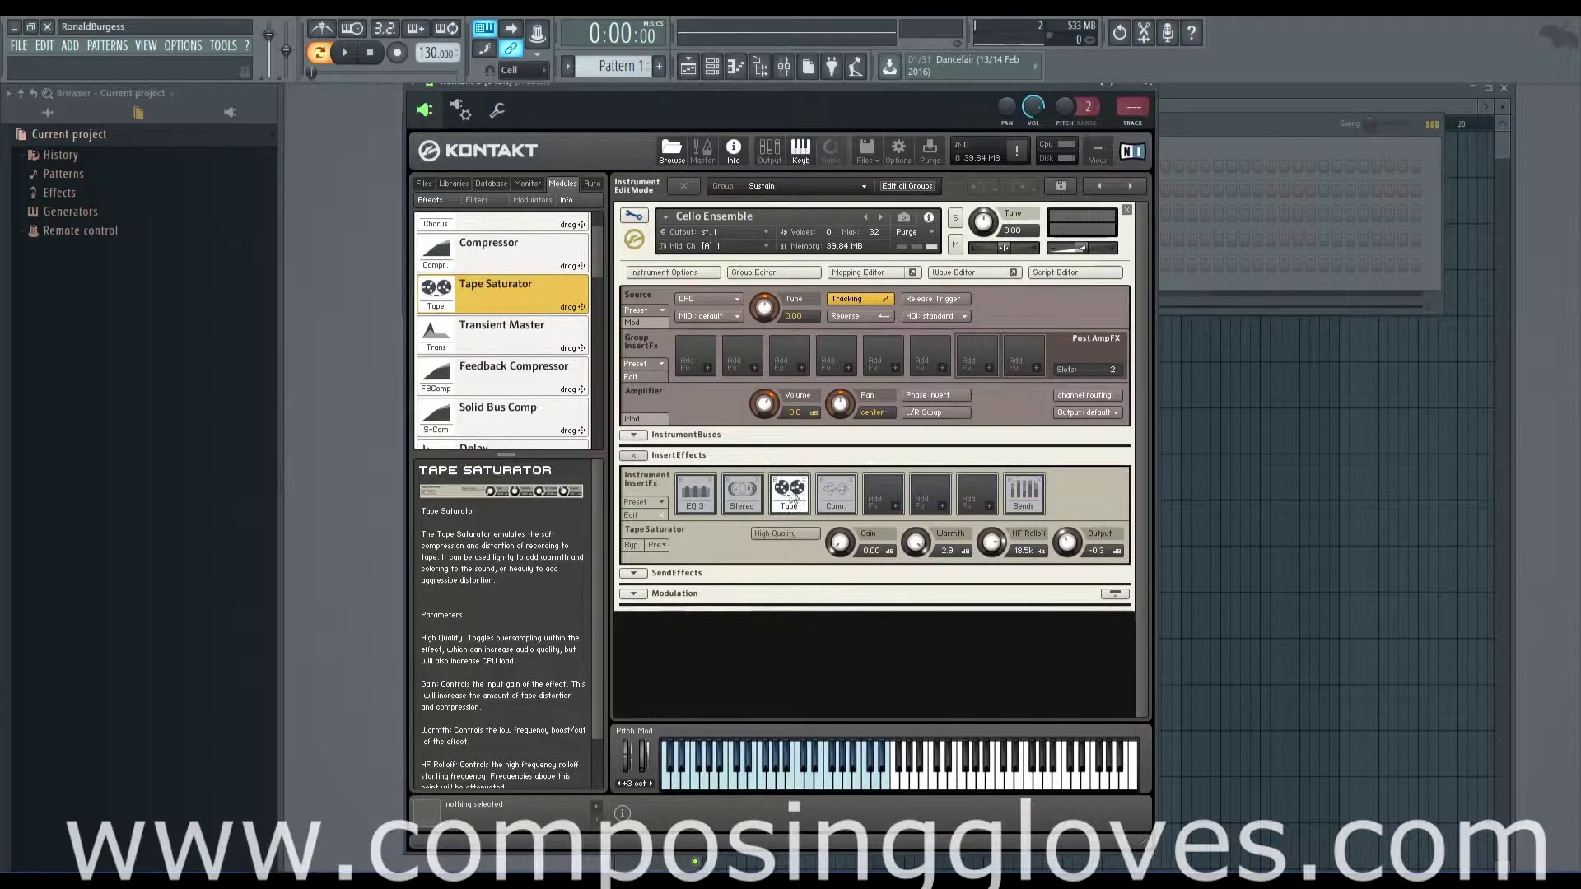
left_click_drag(840, 541, 834, 457)
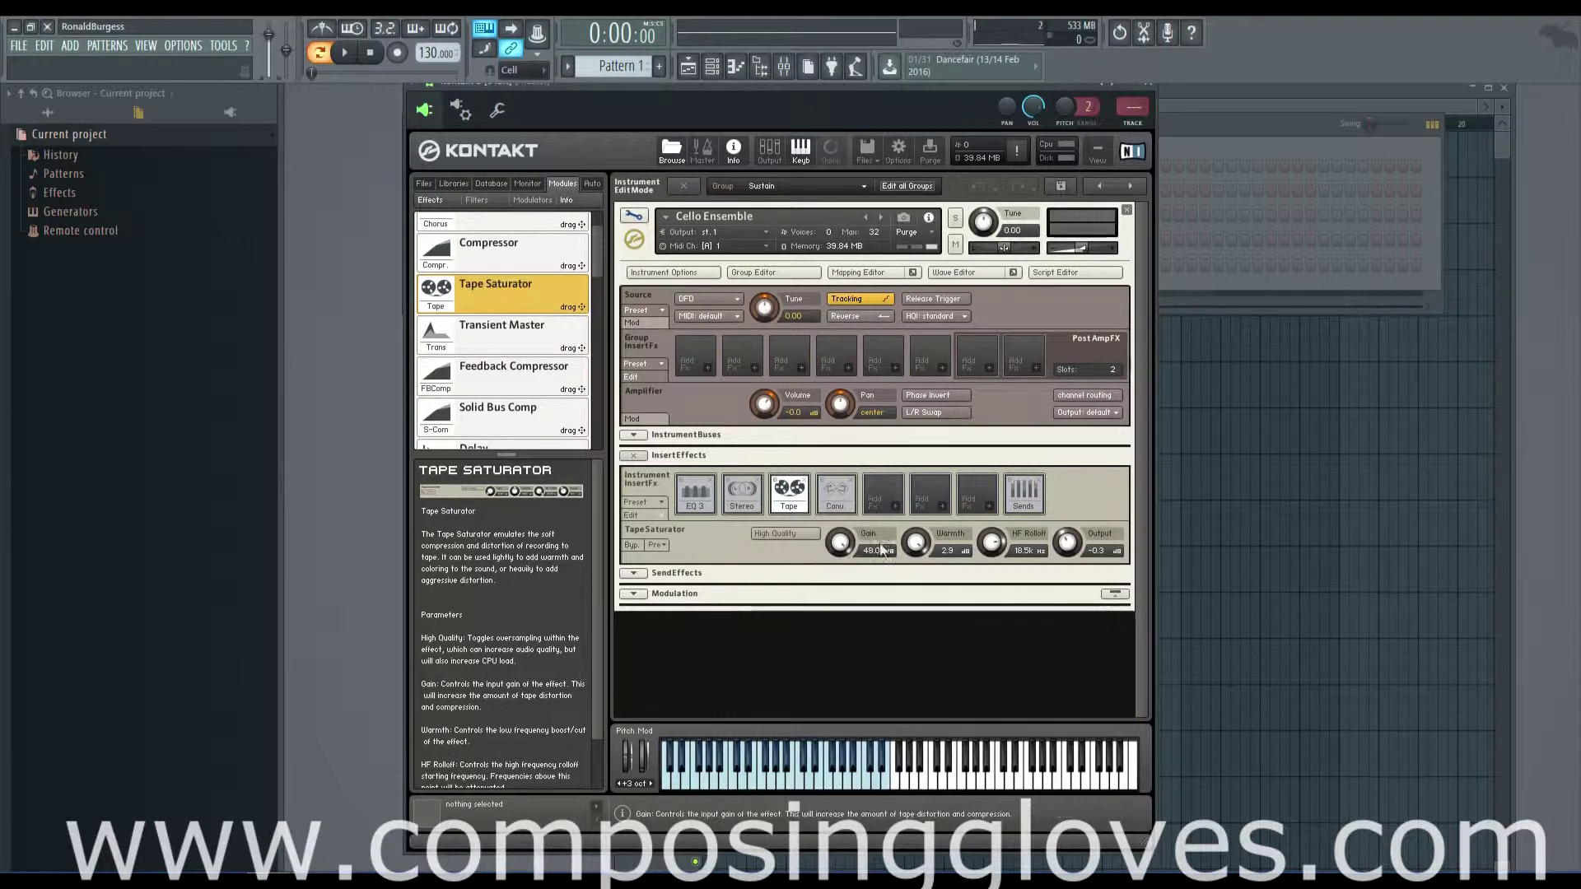
left_click_drag(842, 546, 892, 742)
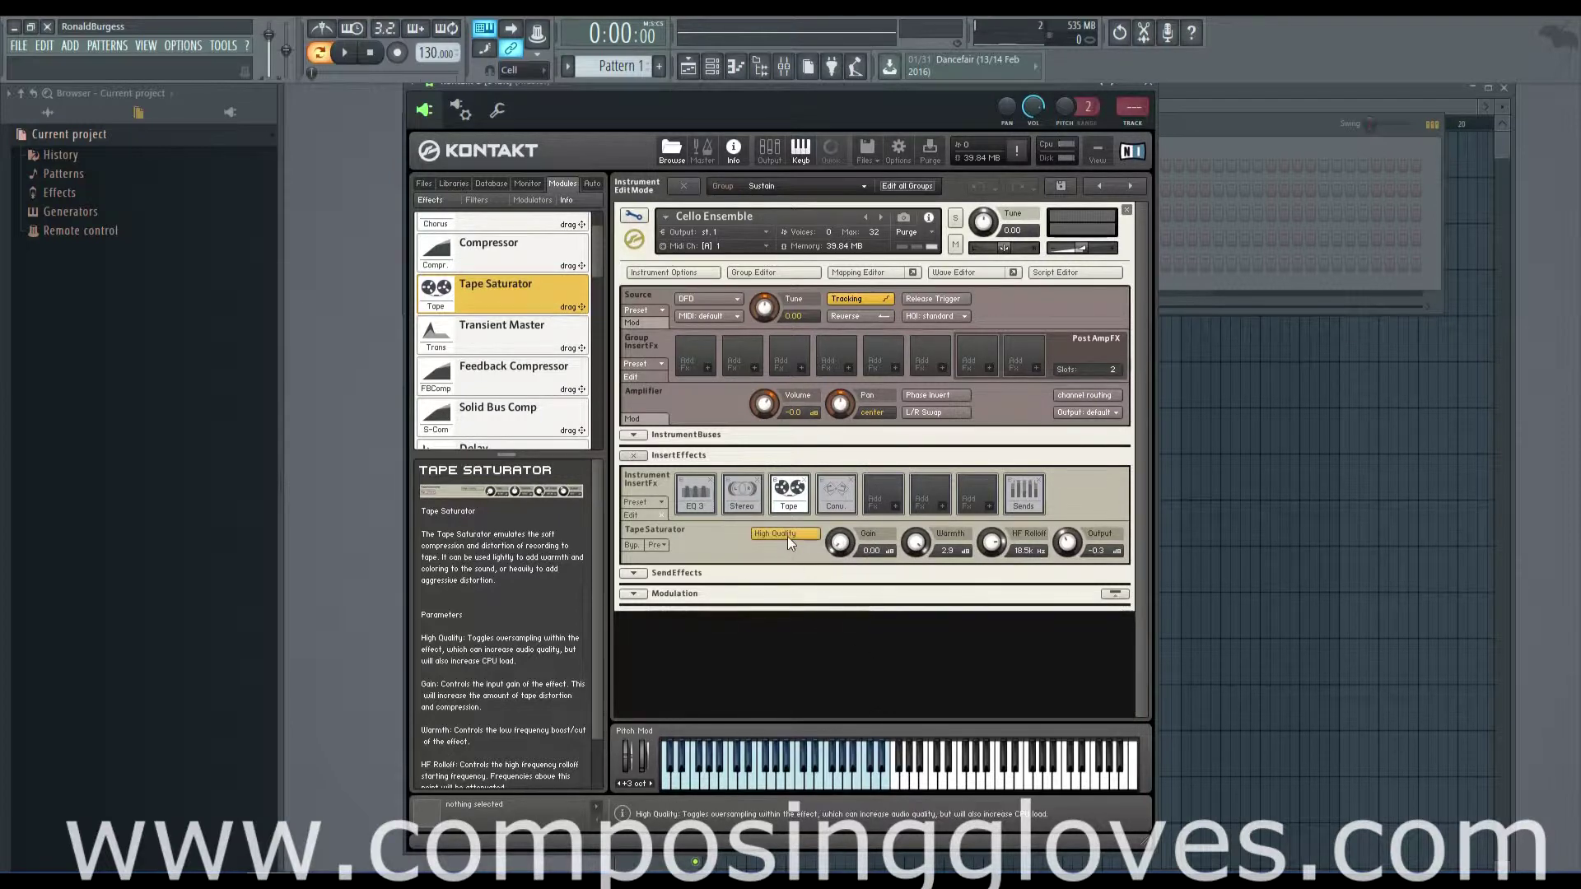
- Toggle the saturator's Pre option, audition F4 with Gain raised to about 43.8 dB, and bring Gain back to 0.00
left_click(657, 545)
left_click(657, 545)
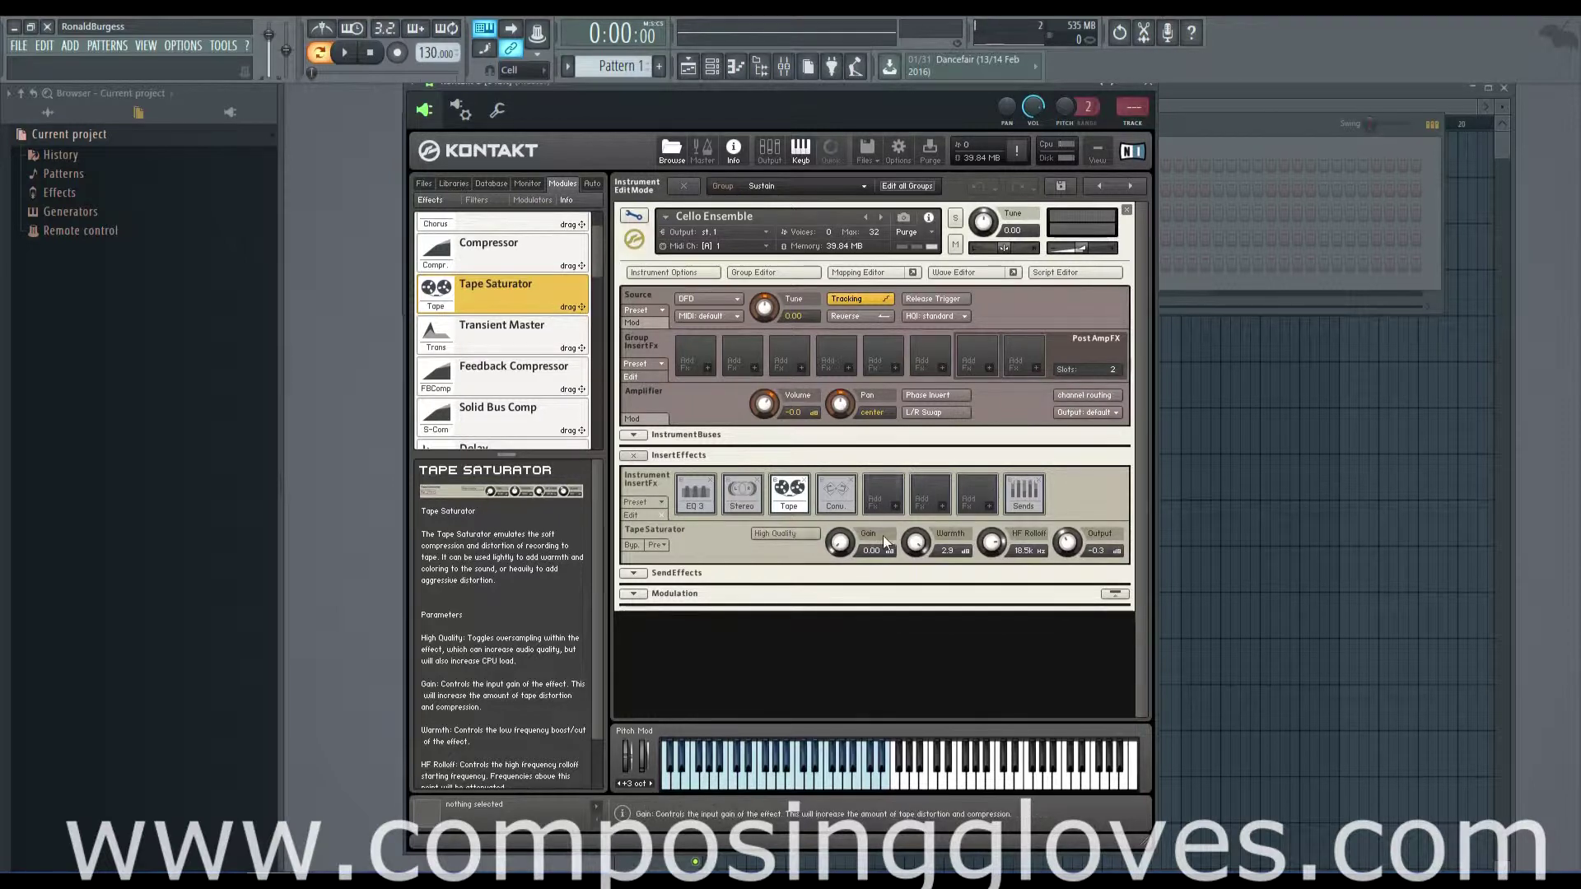
left_click_drag(839, 543, 836, 372)
left_click_drag(841, 552, 840, 387)
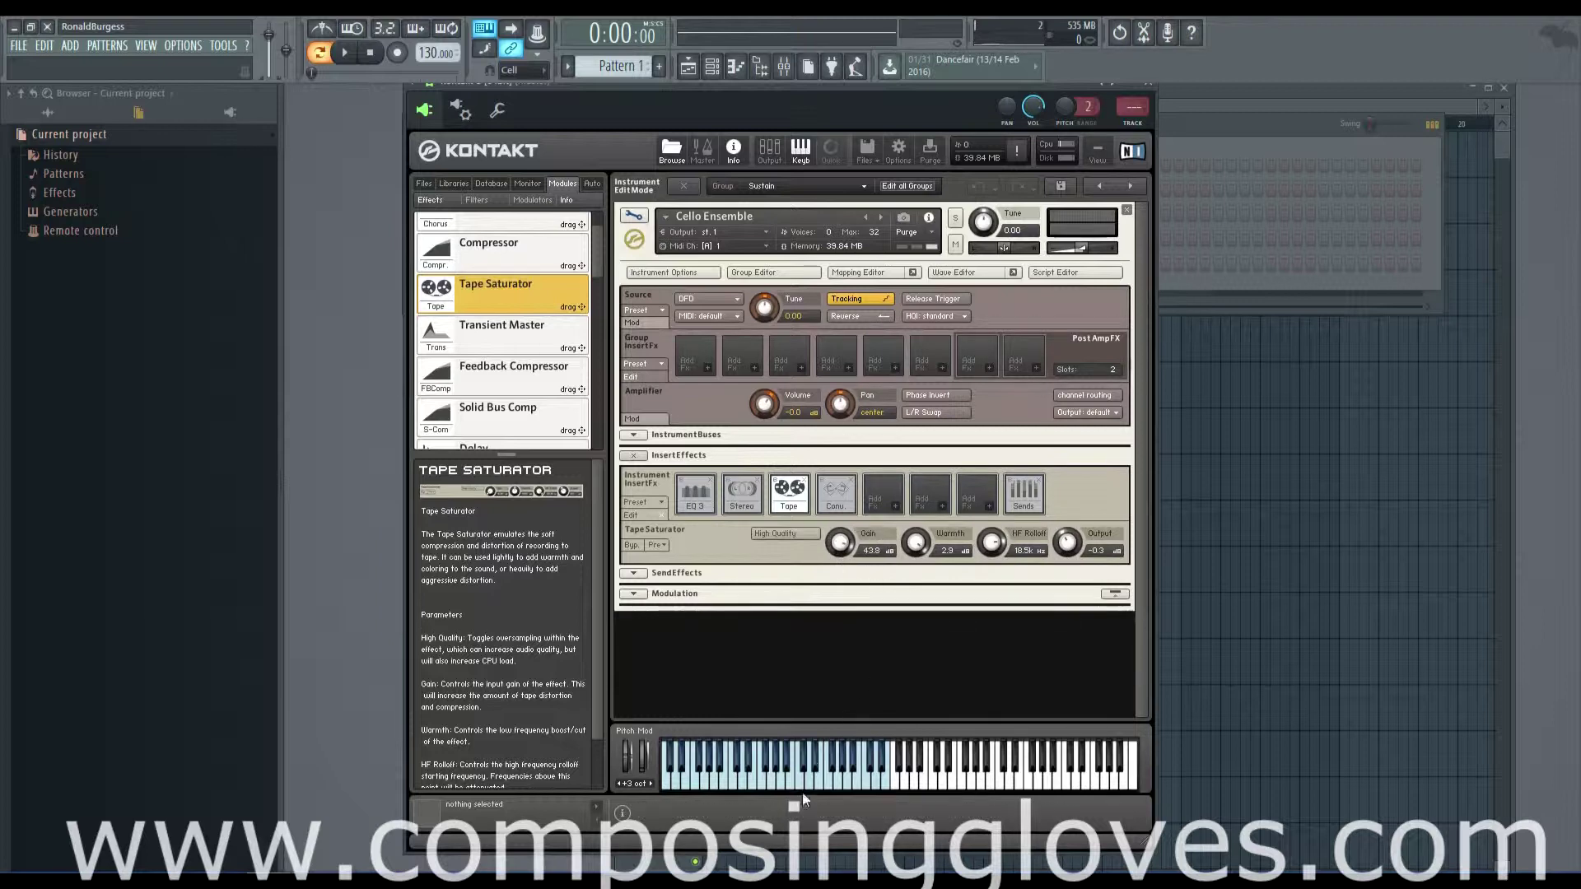
key("v")
mouse_move(838, 548)
left_mouse_down()
mouse_move(852, 624)
mouse_move(834, 560)
left_mouse_up()
left_click_drag(850, 617, 851, 688)
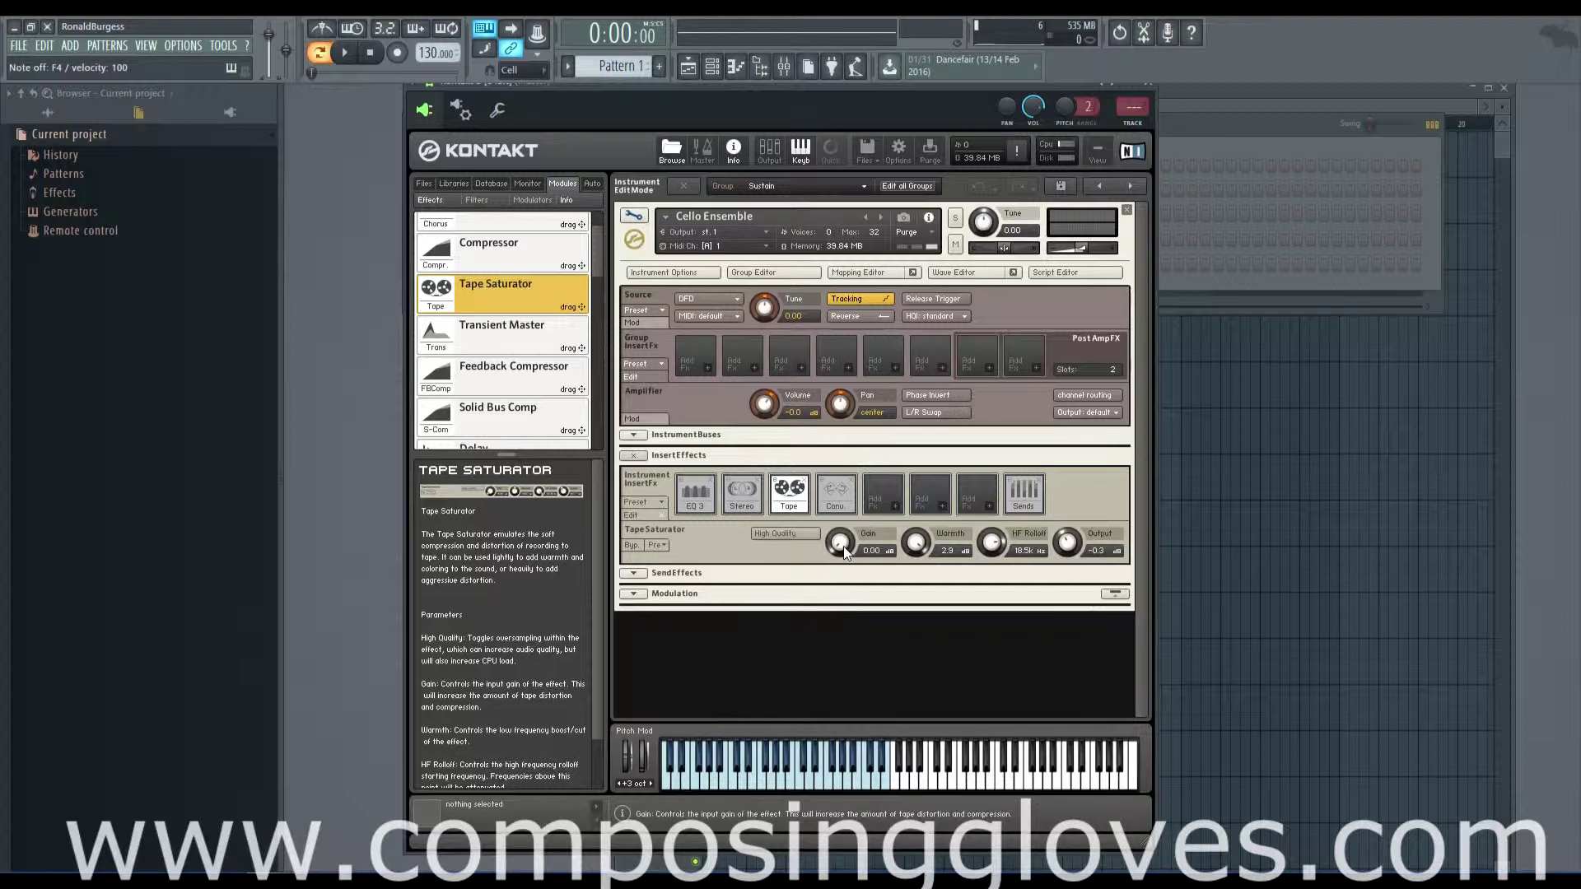
- Raise the saturator's Gain gradually to about 29.4 dB while sounding F4, and return it to 0.00
left_click_drag(842, 547, 838, 492)
key("v")
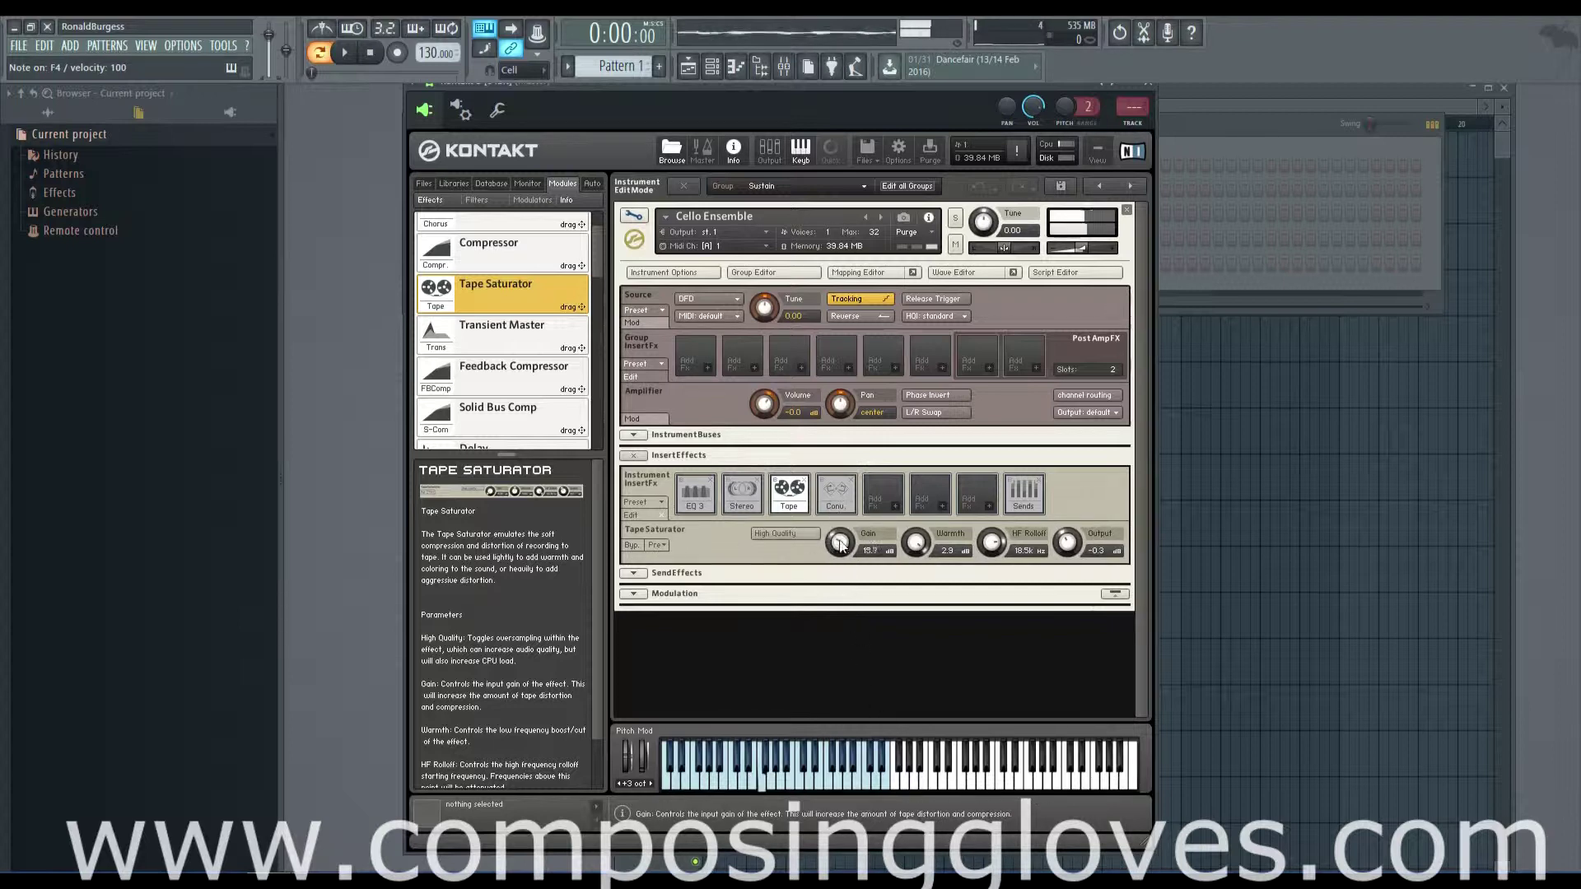
scroll(839, 545, "up", 5)
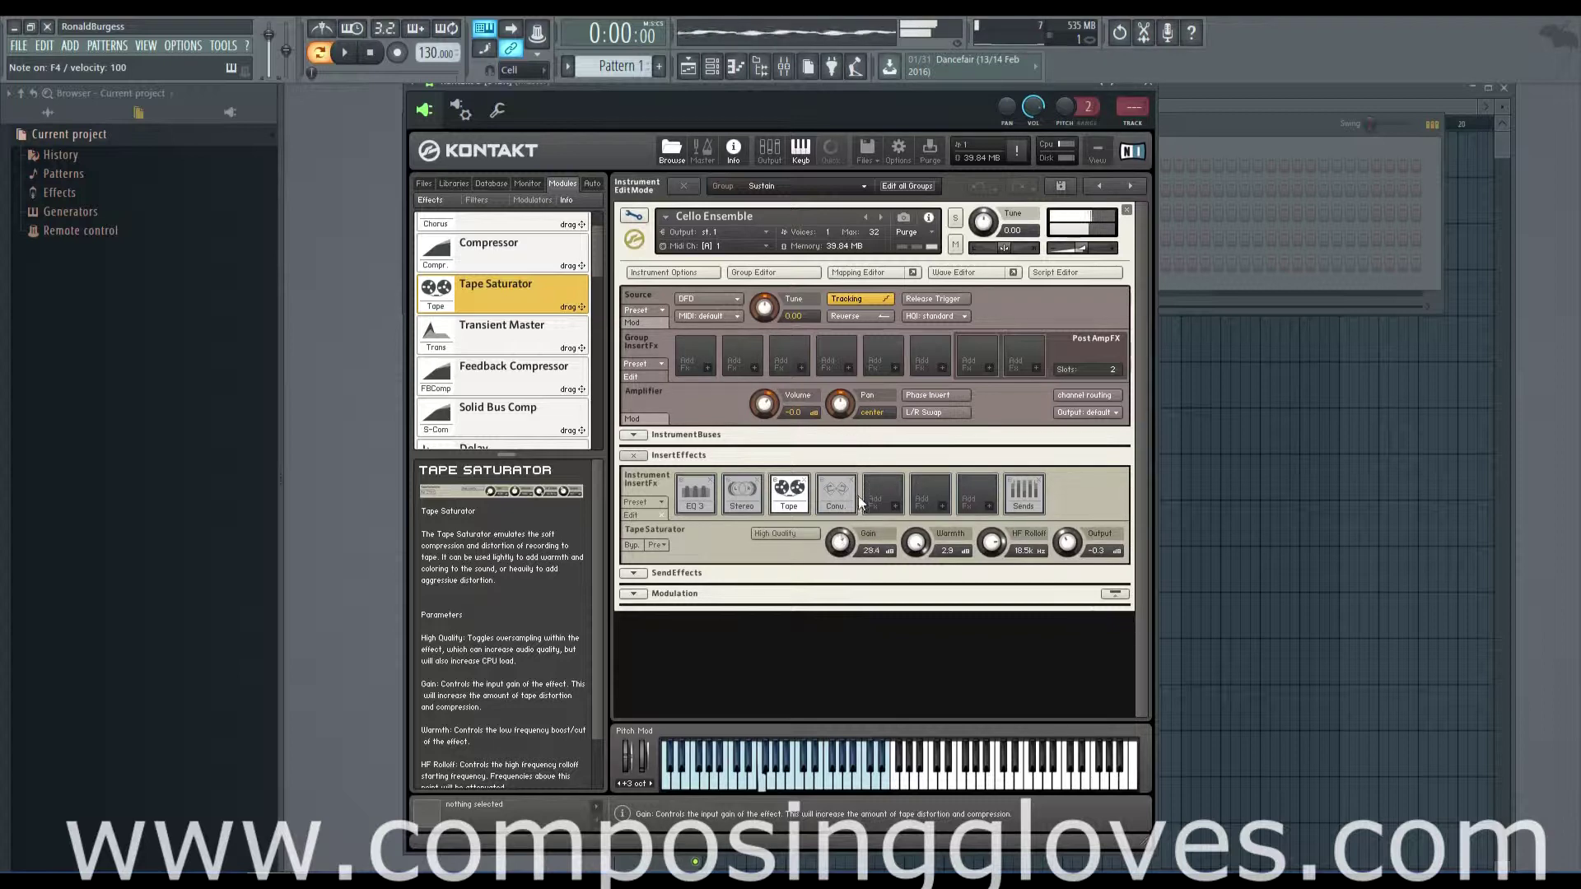
left_click_drag(861, 504, 885, 617)
mouse_move(841, 542)
left_mouse_down()
mouse_move(835, 429)
mouse_move(846, 550)
left_mouse_up()
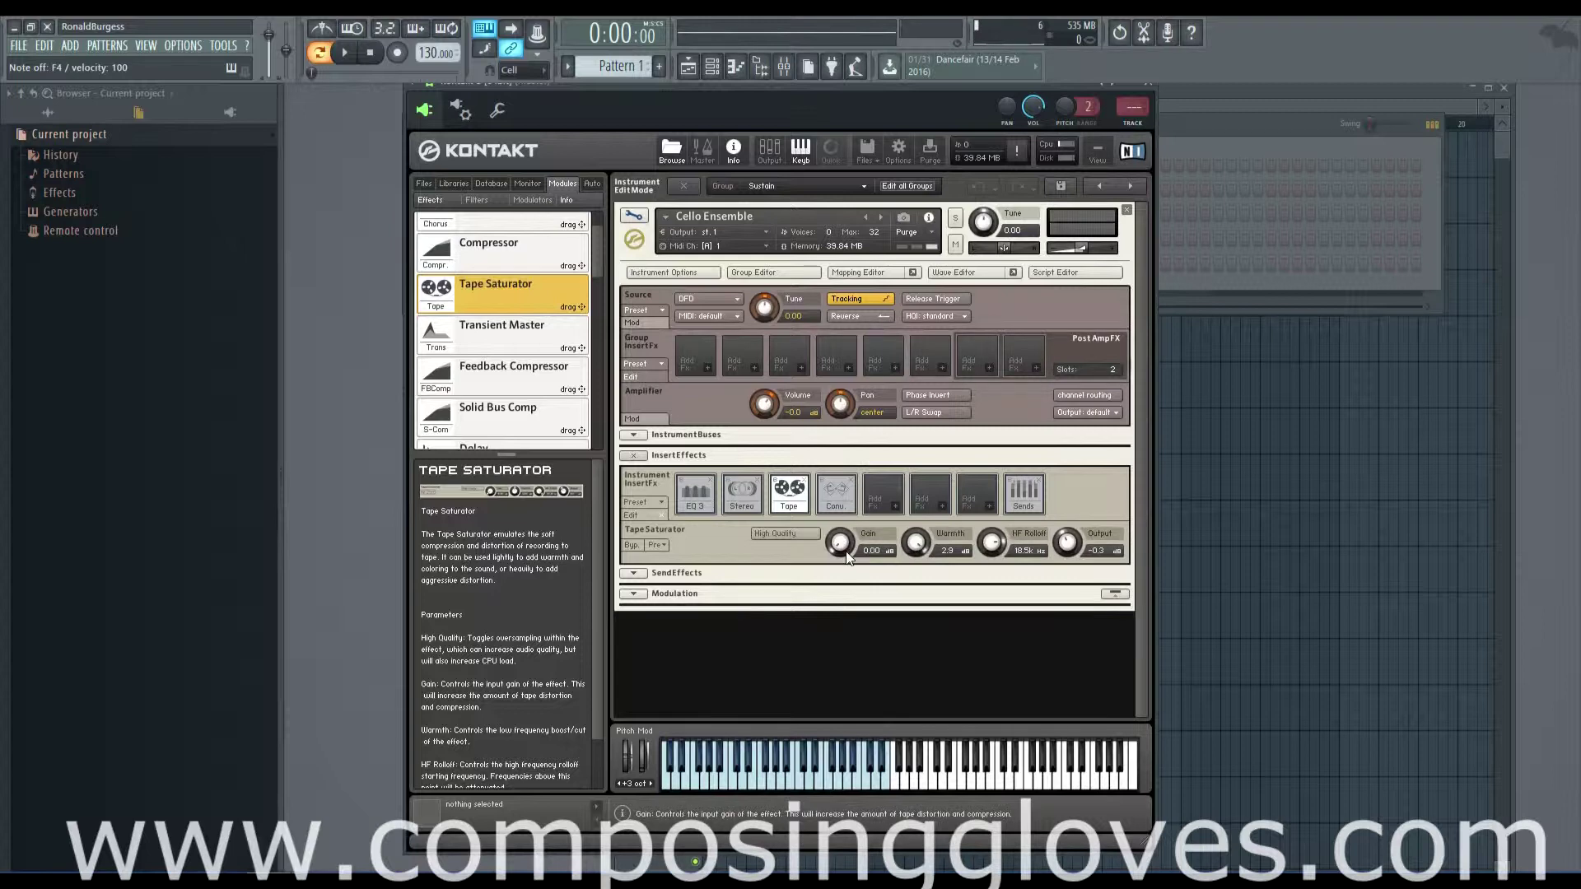
- Reset the saturator's Warmth and sweep it up and down while sounding E4, ending at about 0.79 dB
left_click(916, 543, "ctrl")
scroll(919, 549, "up", 1)
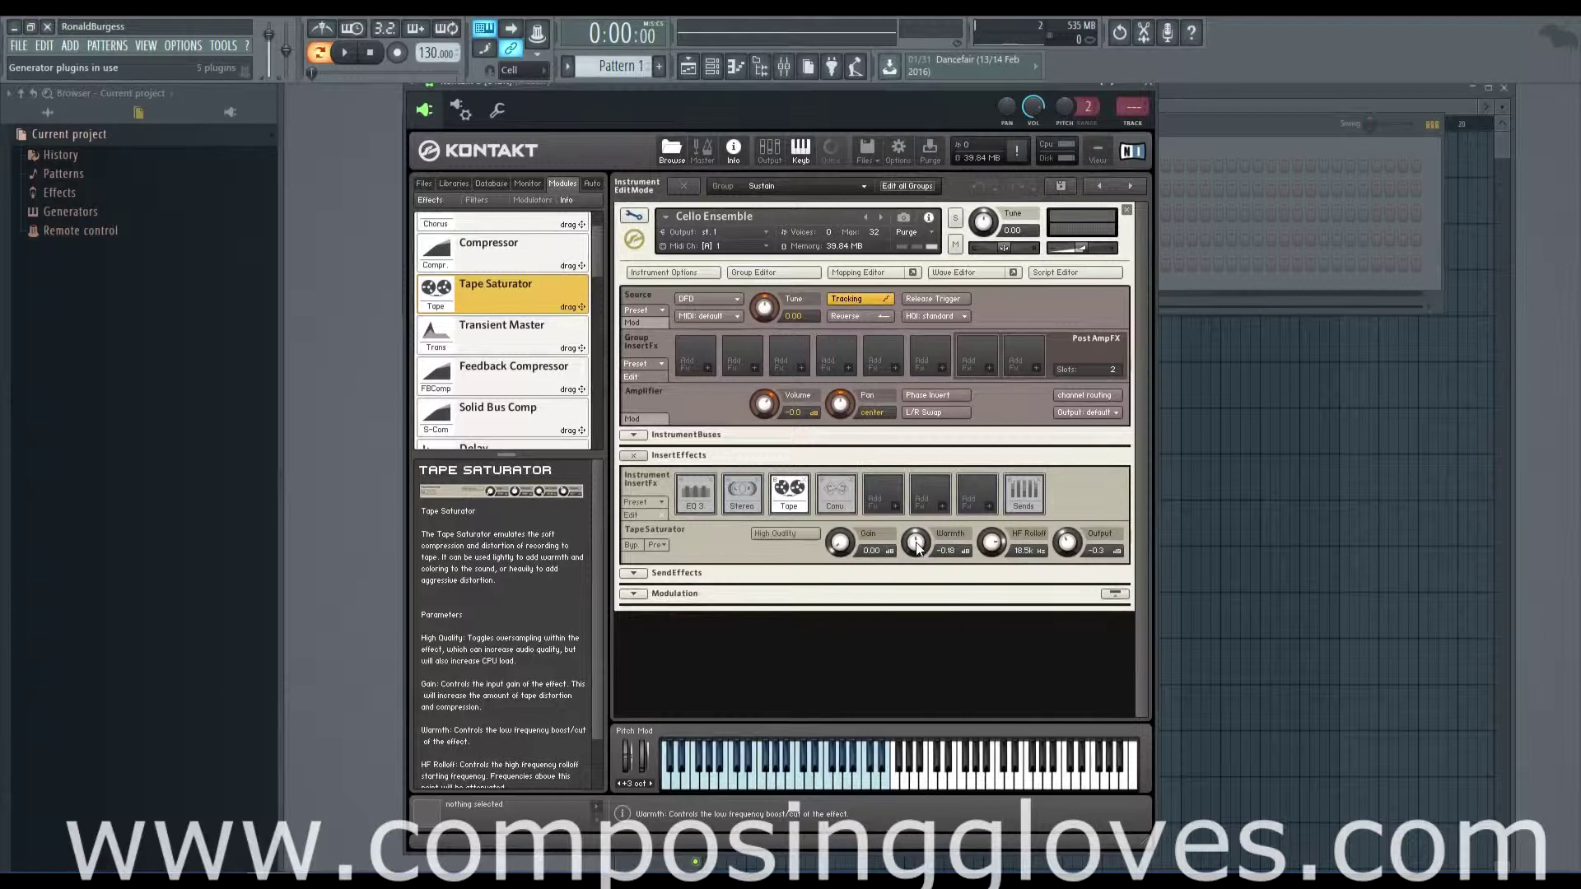
key("c")
left_click_drag(915, 555, 865, 333)
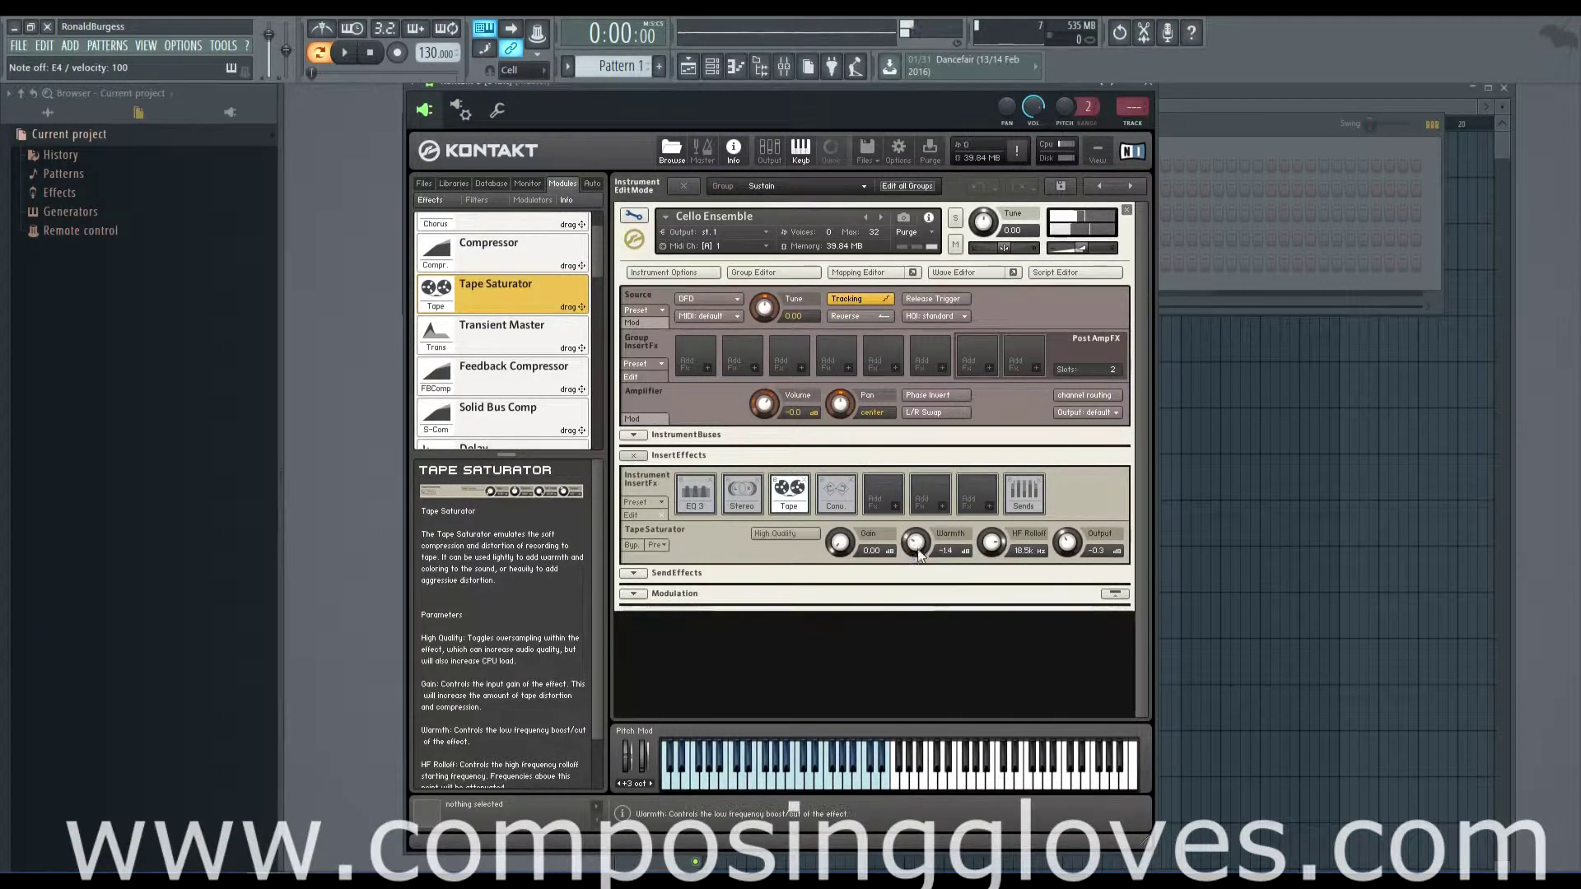
scroll(916, 539, "down", 2)
mouse_move(914, 513)
left_mouse_down()
mouse_move(916, 562)
mouse_move(916, 539)
left_mouse_up()
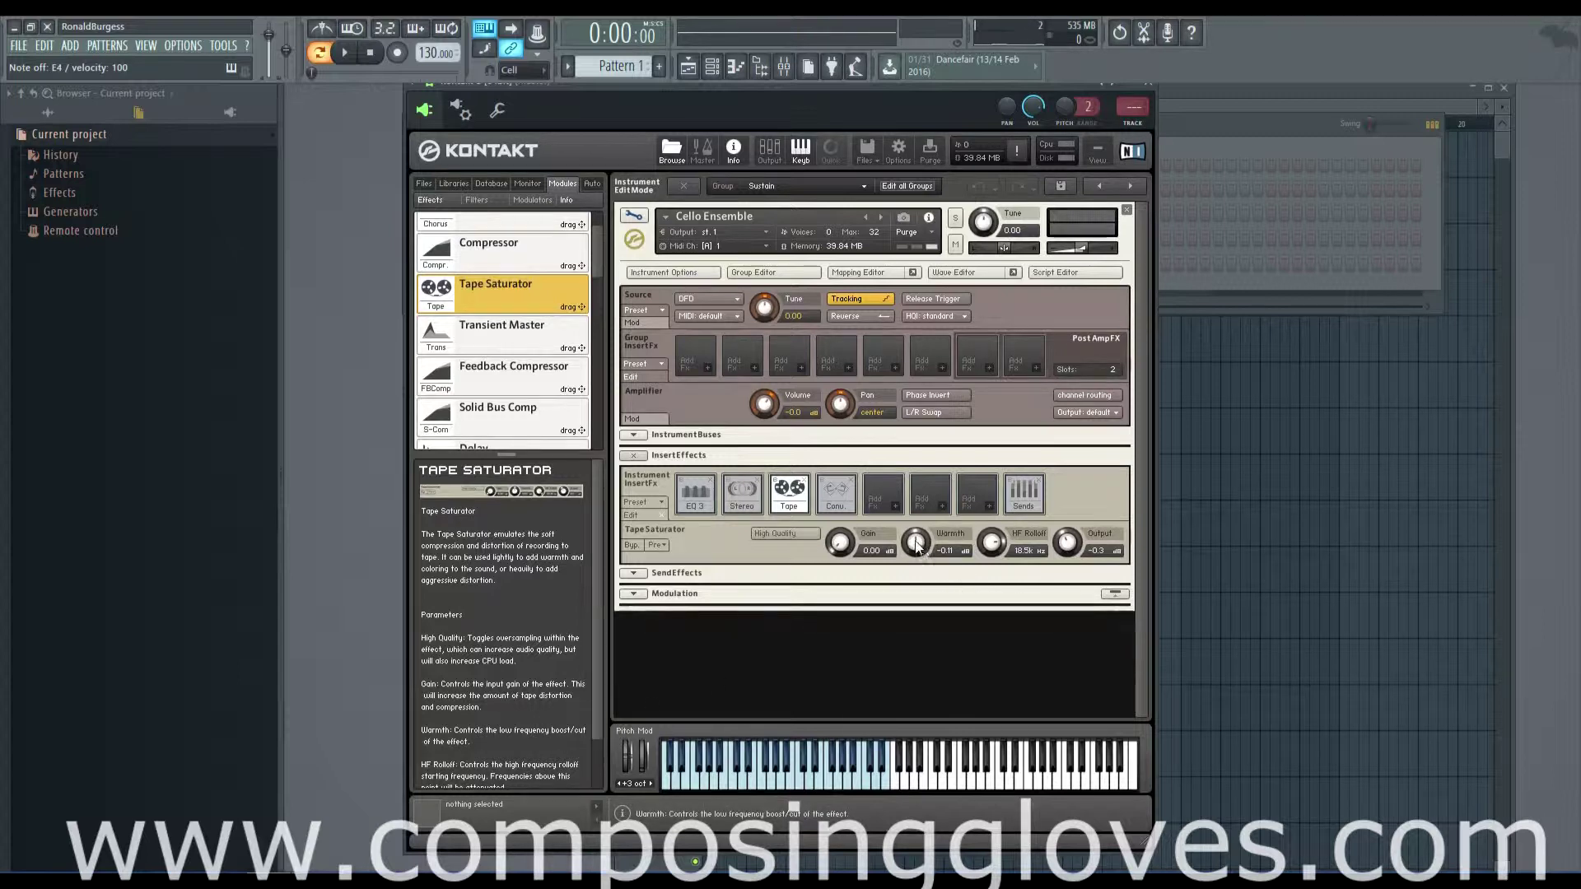
mouse_move(922, 550)
left_mouse_down()
mouse_move(916, 577)
mouse_move(914, 519)
mouse_move(935, 547)
left_mouse_up()
- Set the Tape Saturator to about 23.0 dB Gain and 2.2 dB Warmth while auditioning G4
left_click_drag(833, 491, 831, 429)
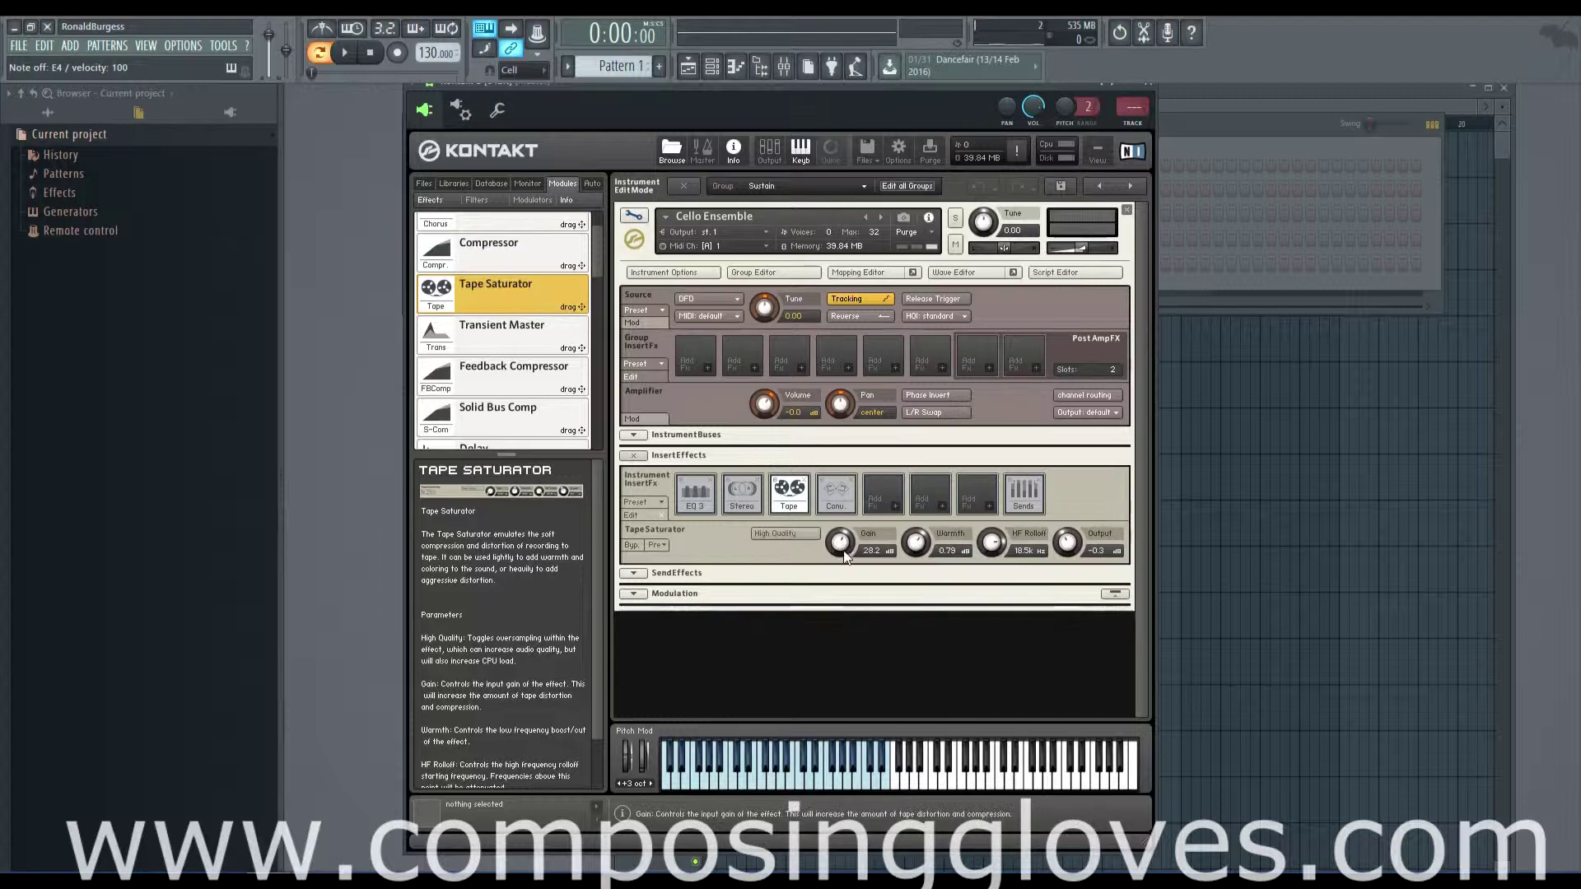
key("b")
left_click_drag(920, 550, 918, 499)
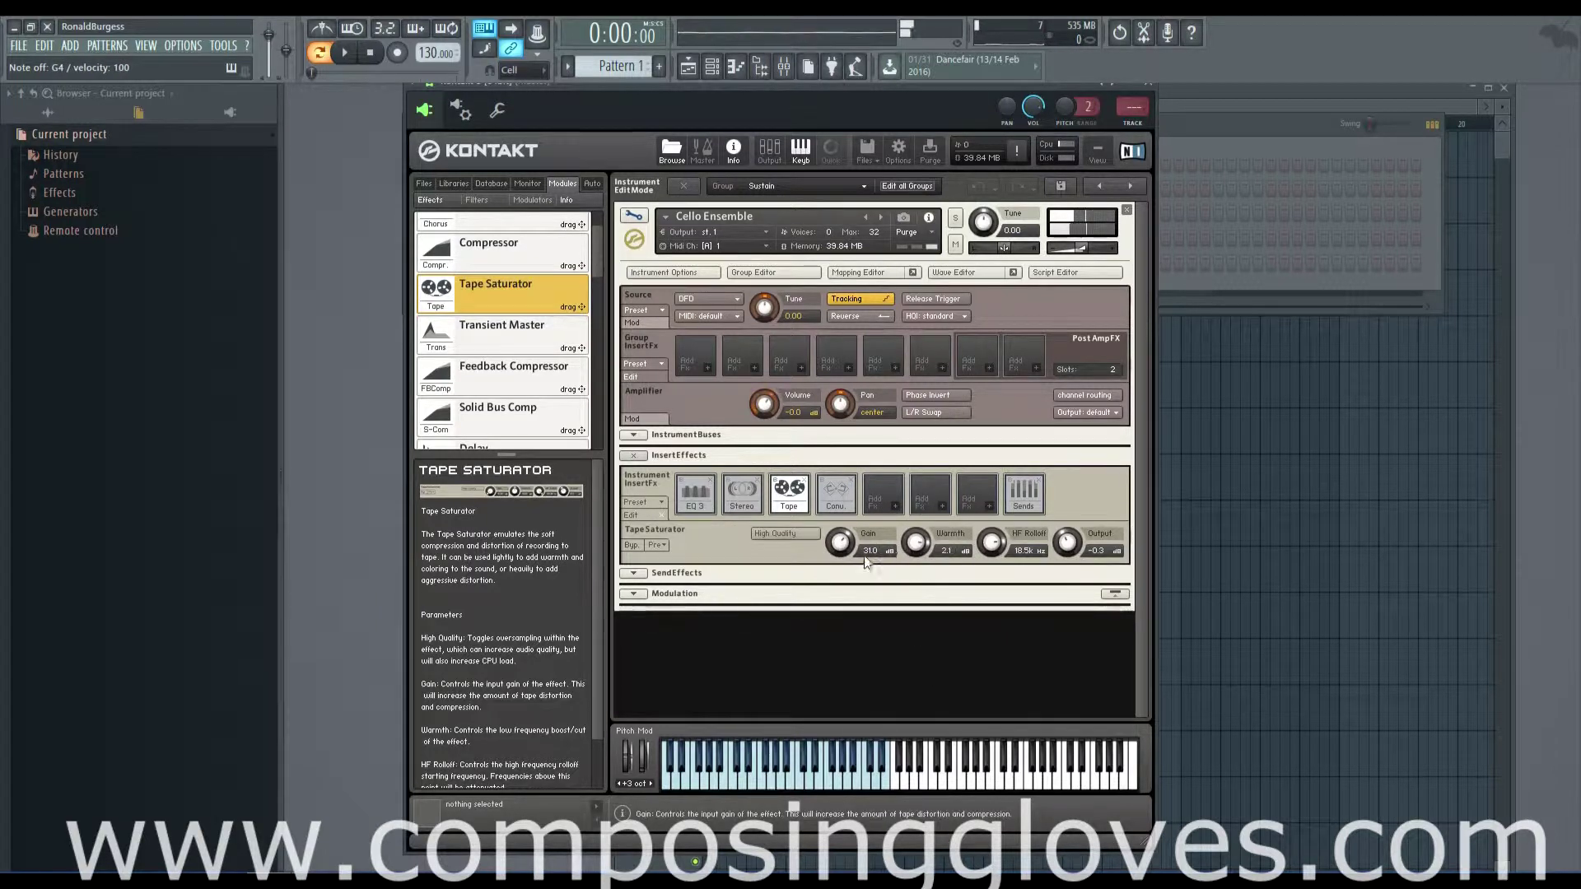
mouse_move(835, 552)
left_mouse_down()
mouse_move(915, 542)
mouse_move(835, 562)
left_mouse_up()
key("b")
- Add Fruity parametric EQ 2 to the Master mixer track's first effect slot and move its window clear of the mixer
left_click(1240, 144)
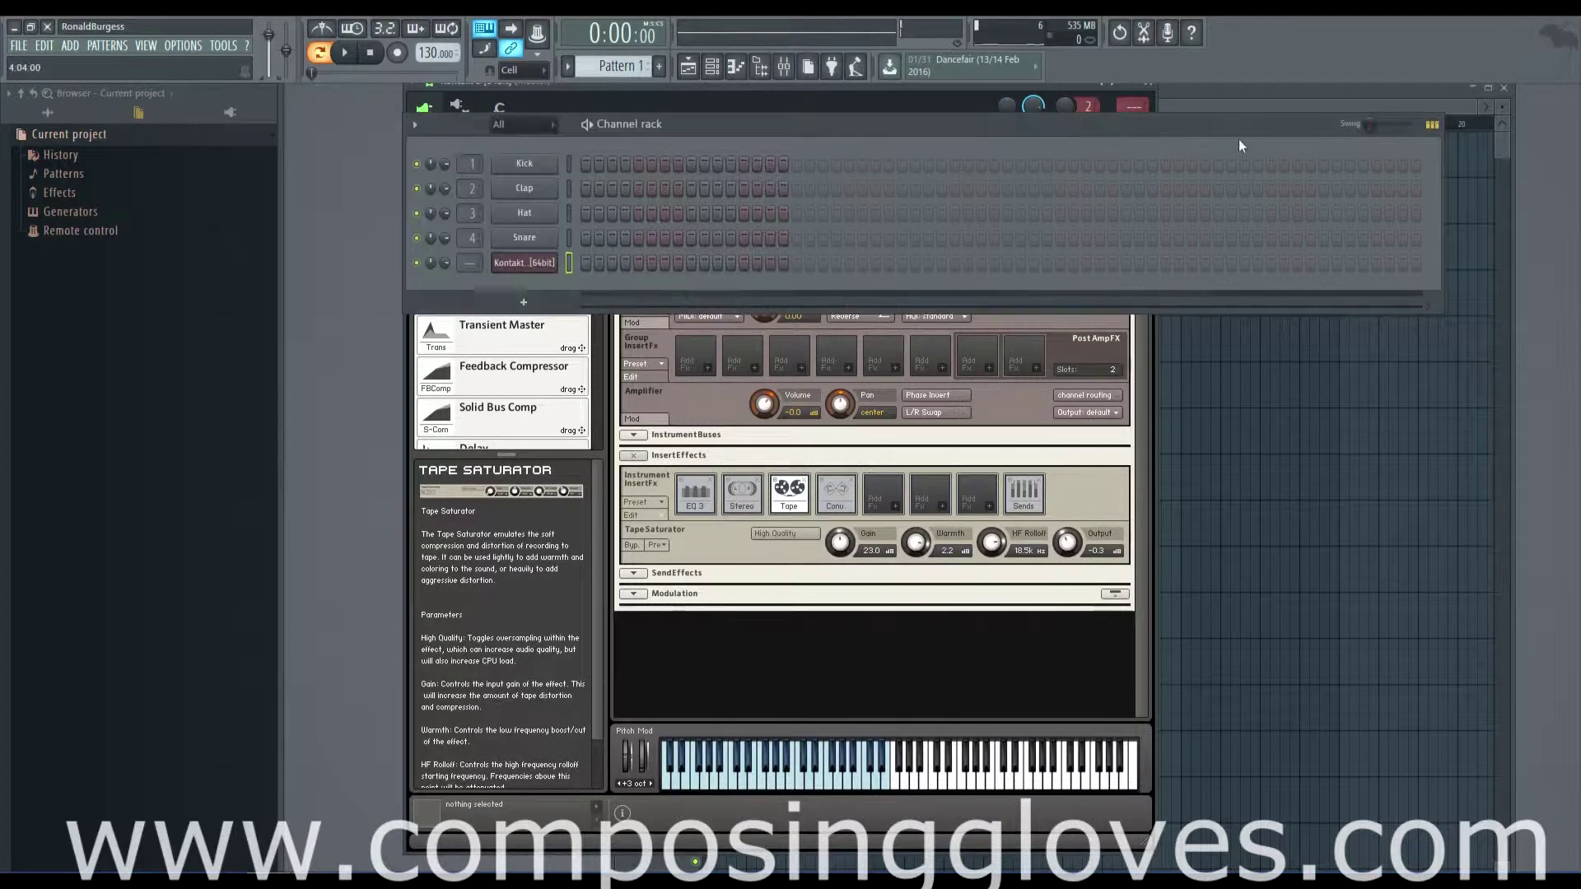
left_click(784, 66)
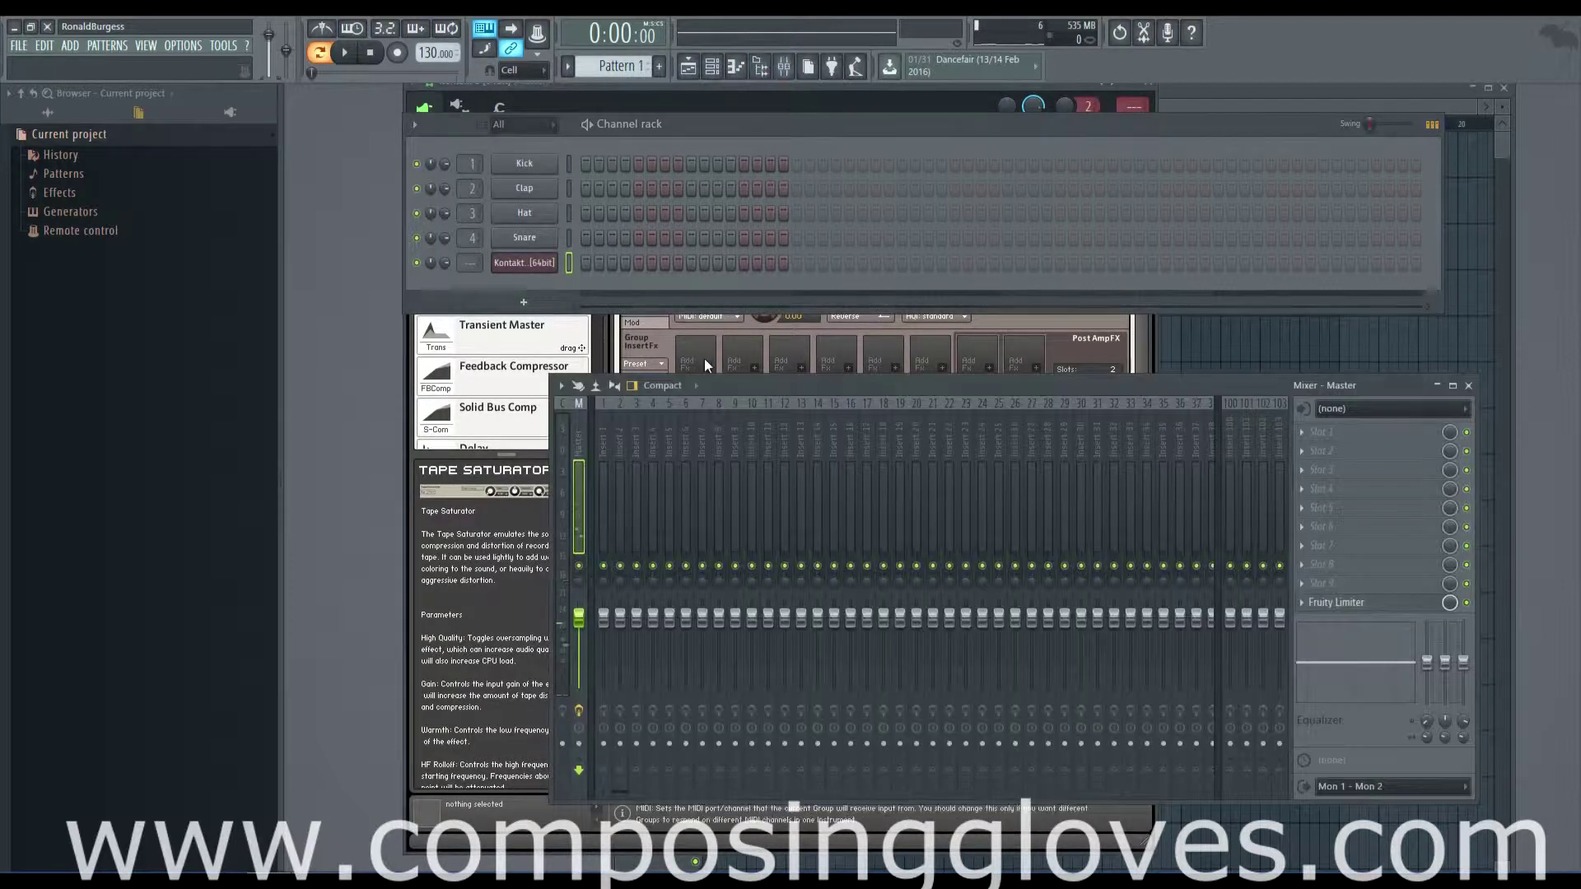
left_click(1362, 404)
left_click(1400, 711)
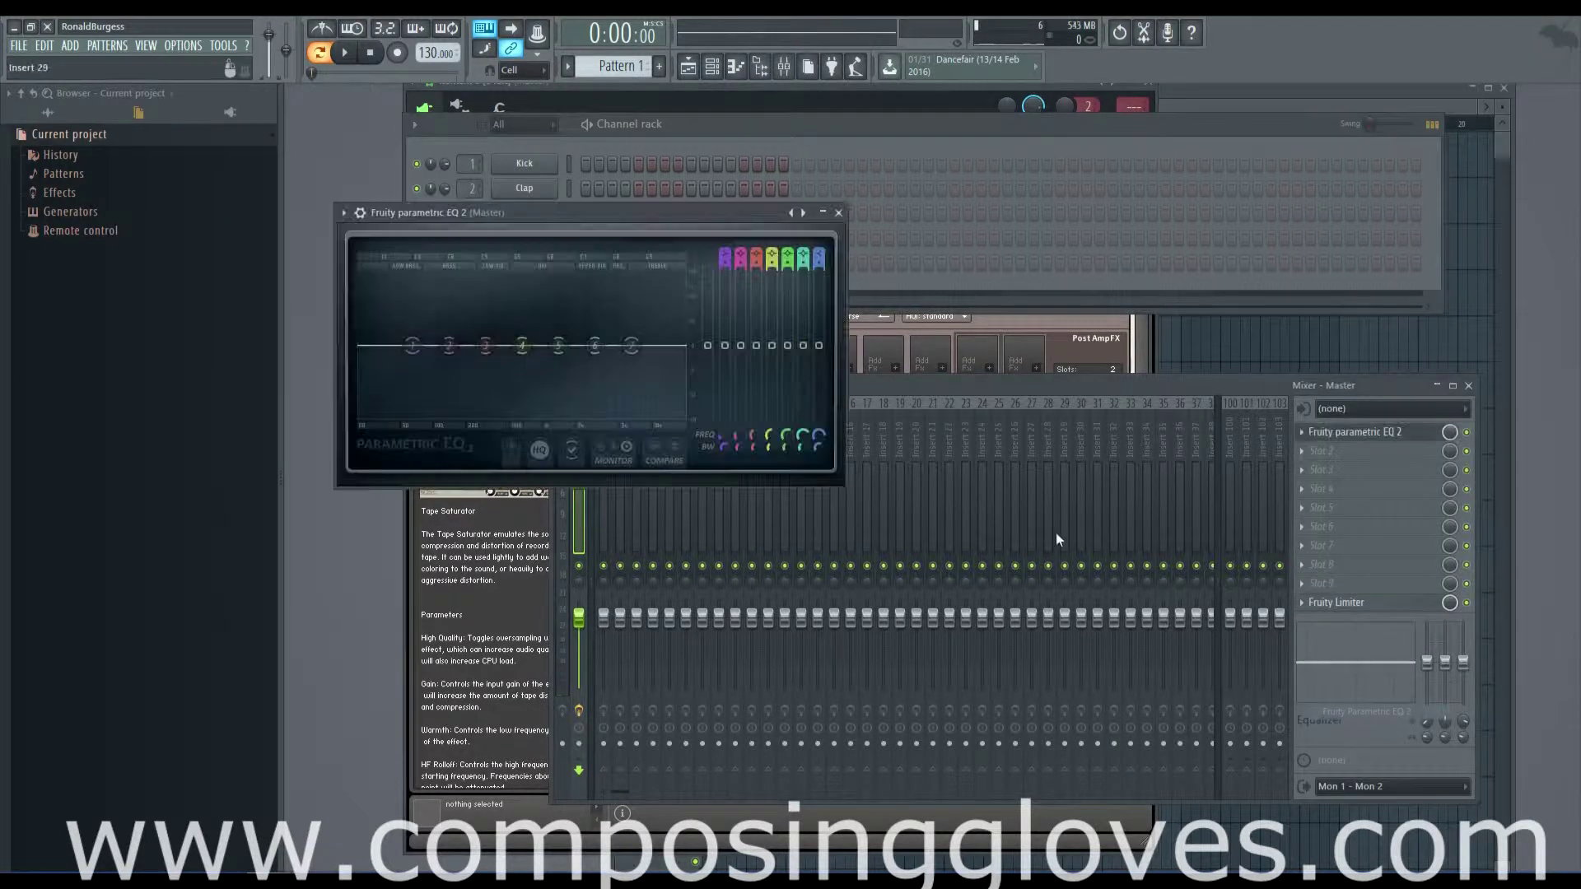
left_click_drag(481, 213, 1048, 126)
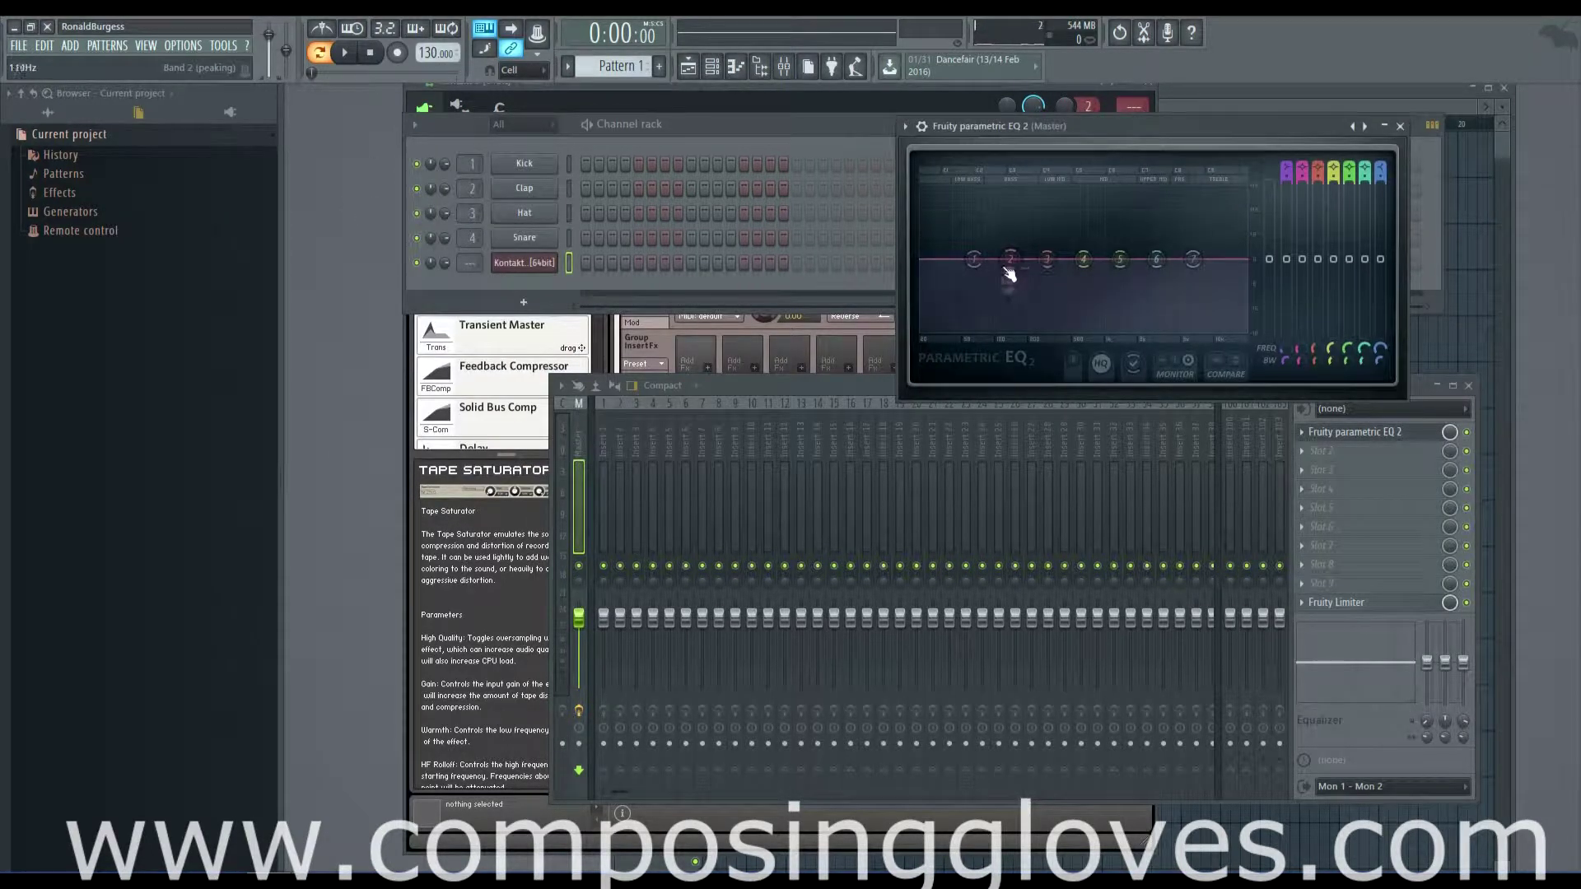
- Demonstrate a low-shelf cut near 367 Hz on band 1 and a low boost on band 2, then bring both close to flat
left_click_drag(974, 259, 1021, 218)
left_click_drag(1012, 332, 1057, 332)
left_click_drag(1021, 221, 948, 196)
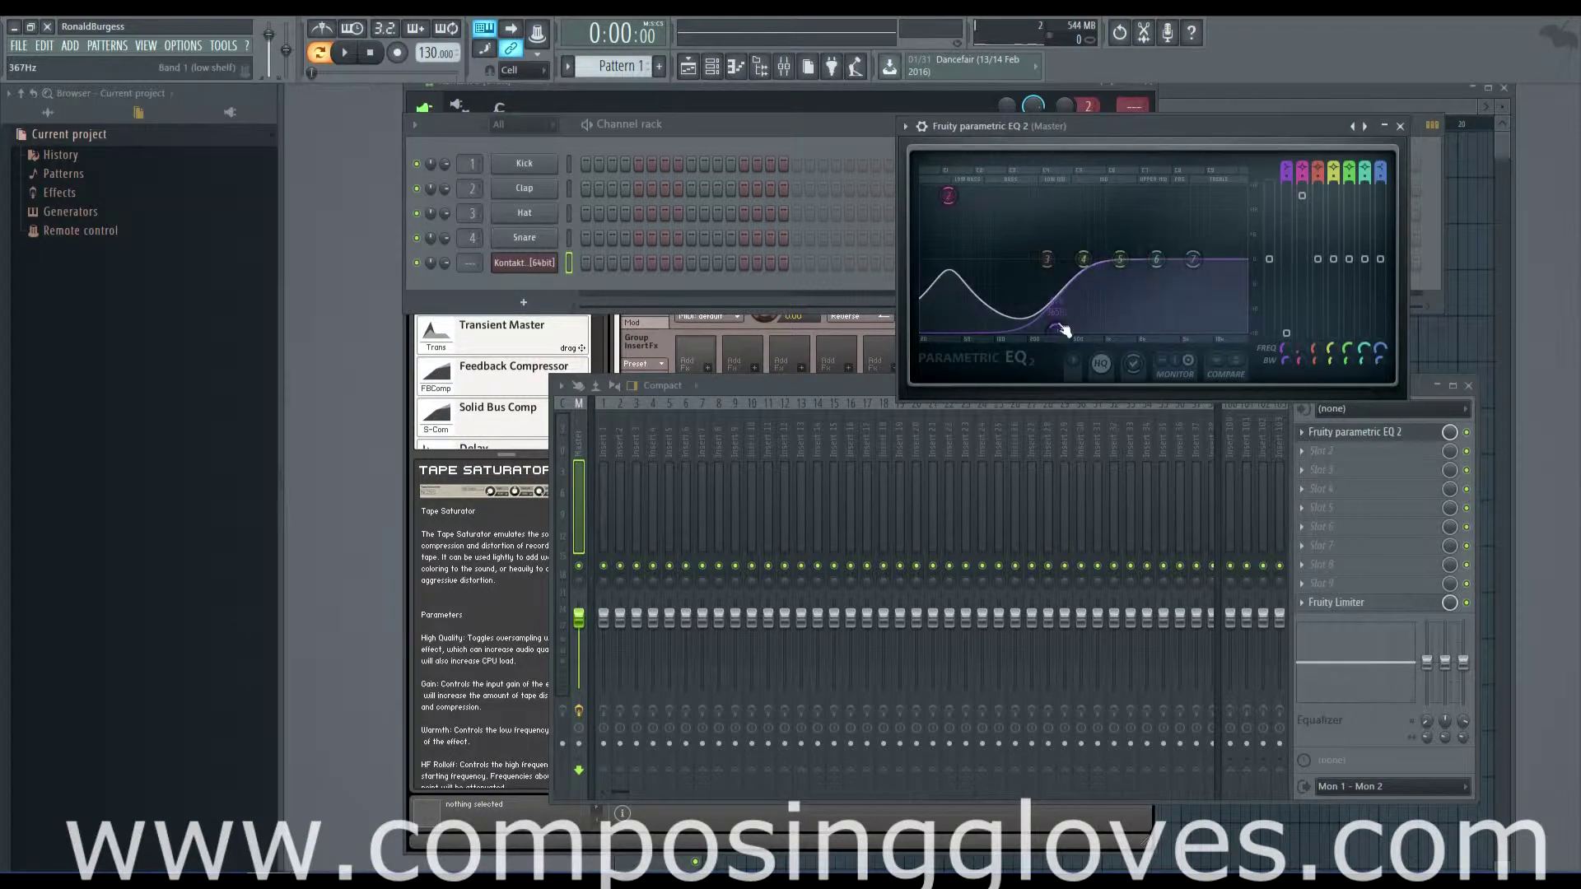
left_click_drag(1058, 330, 995, 267)
left_click_drag(948, 195, 943, 253)
- Return to Kontakt and set the Tape Saturator's Warmth to about 0.07 dB and HF Rolloff to 20.0 kHz
left_click(408, 541)
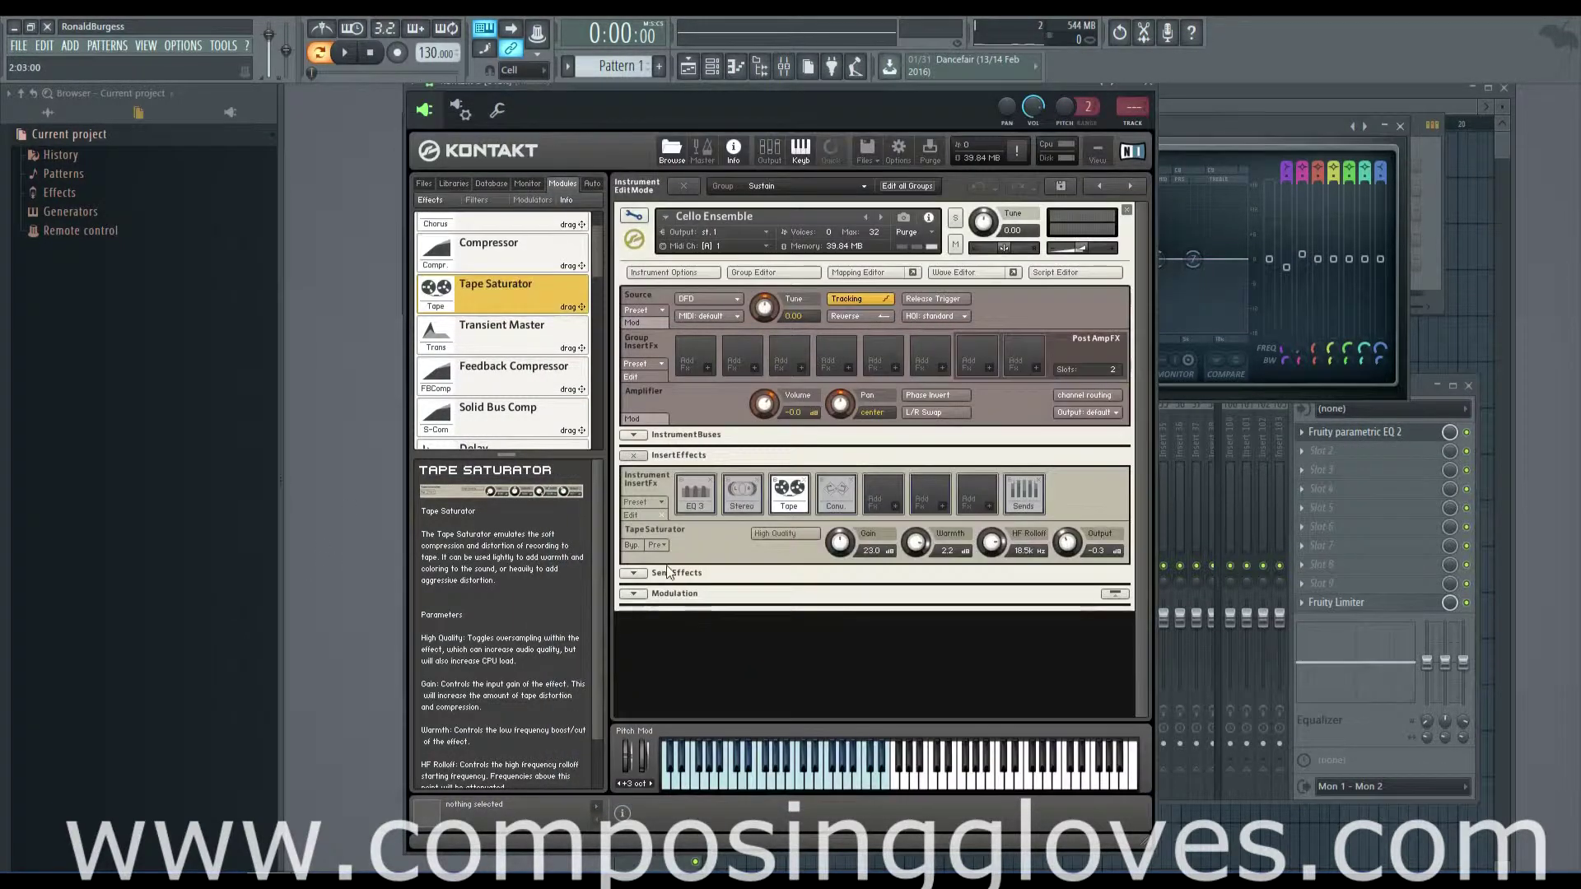
left_click_drag(911, 585, 918, 596)
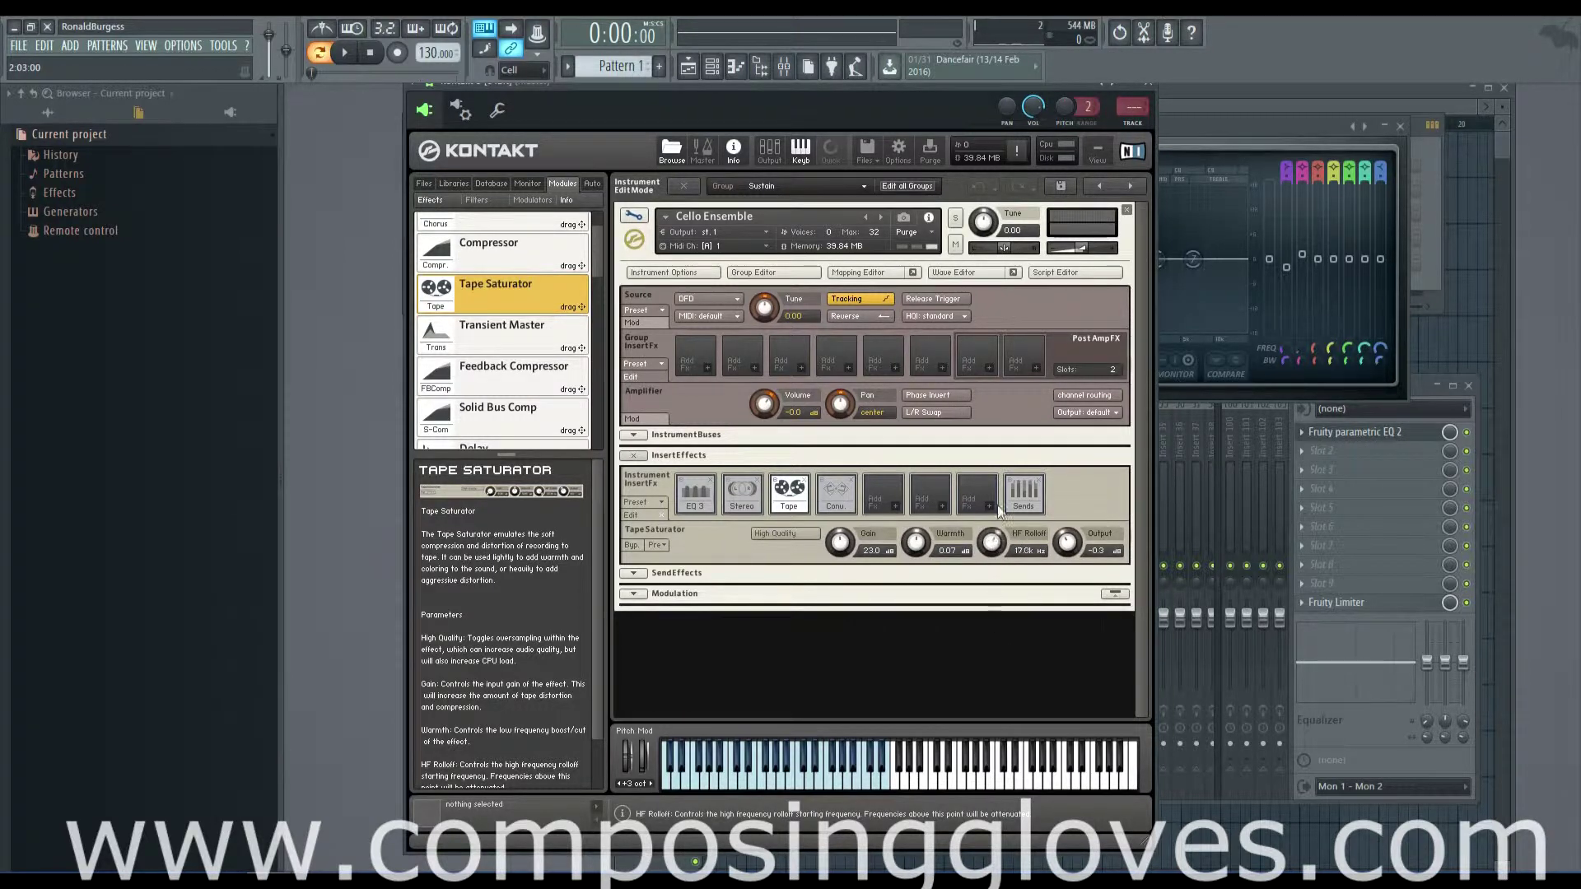
left_click_drag(997, 507, 1009, 469)
- Pull the highest band of Fruity parametric EQ 2 slightly down to show a high-frequency rolloff, and return to Kontakt
left_click(1251, 132)
mouse_move(1205, 263)
left_mouse_down()
mouse_move(1206, 331)
mouse_move(1220, 327)
mouse_move(1153, 317)
mouse_move(1171, 322)
mouse_move(1207, 264)
left_mouse_up()
left_click(595, 89)
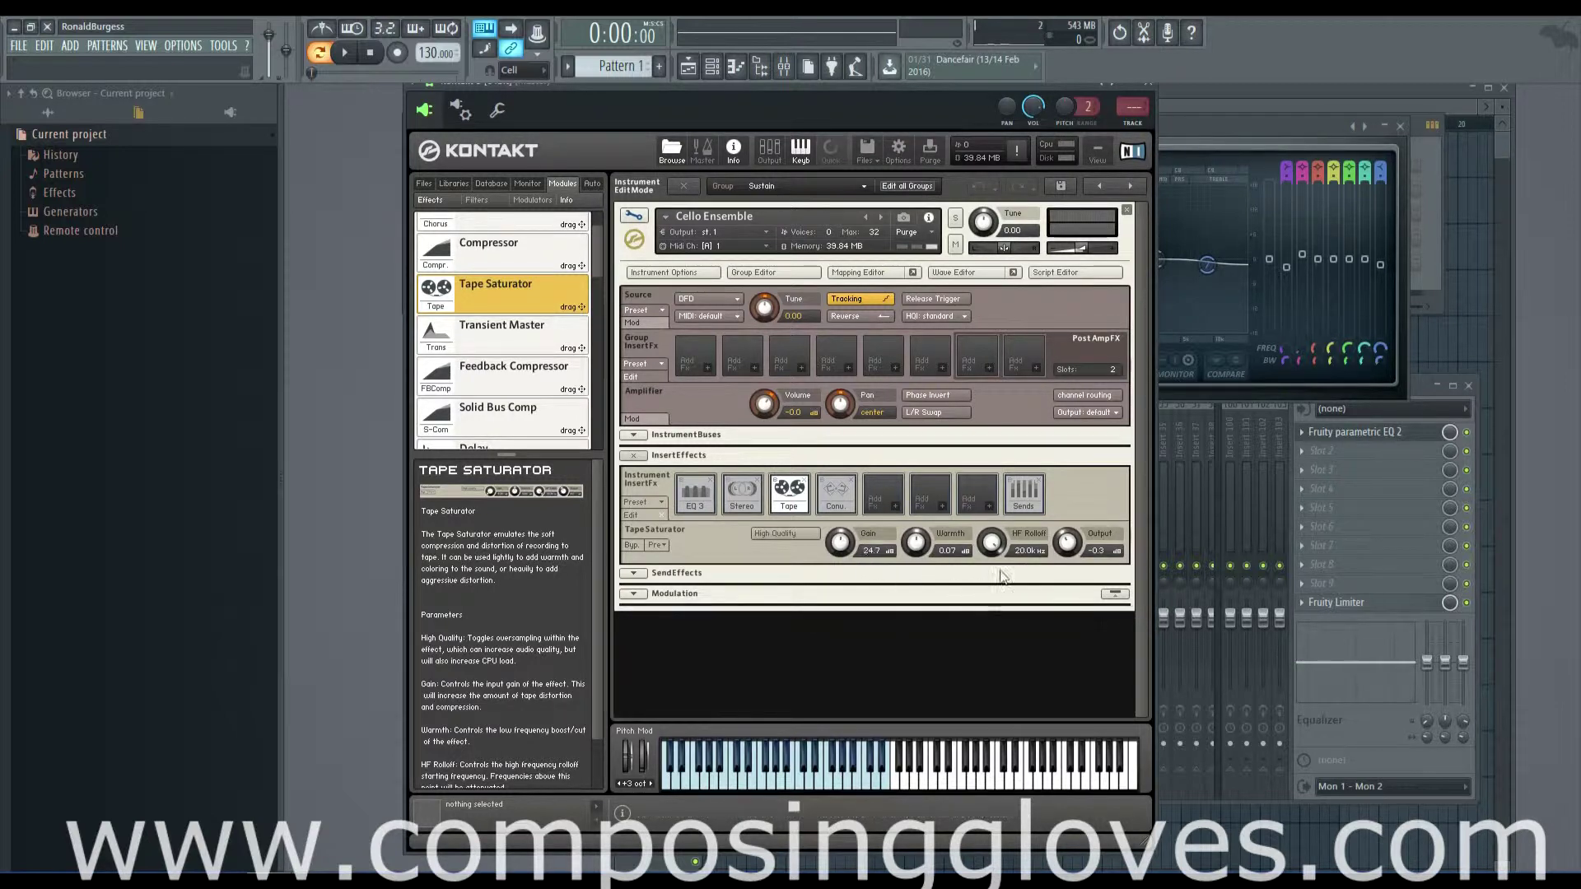
- Set the Tape Saturator's Gain to about 27.8 dB and lower its HF Rolloff to 12.0 kHz
left_click_drag(839, 542, 839, 531)
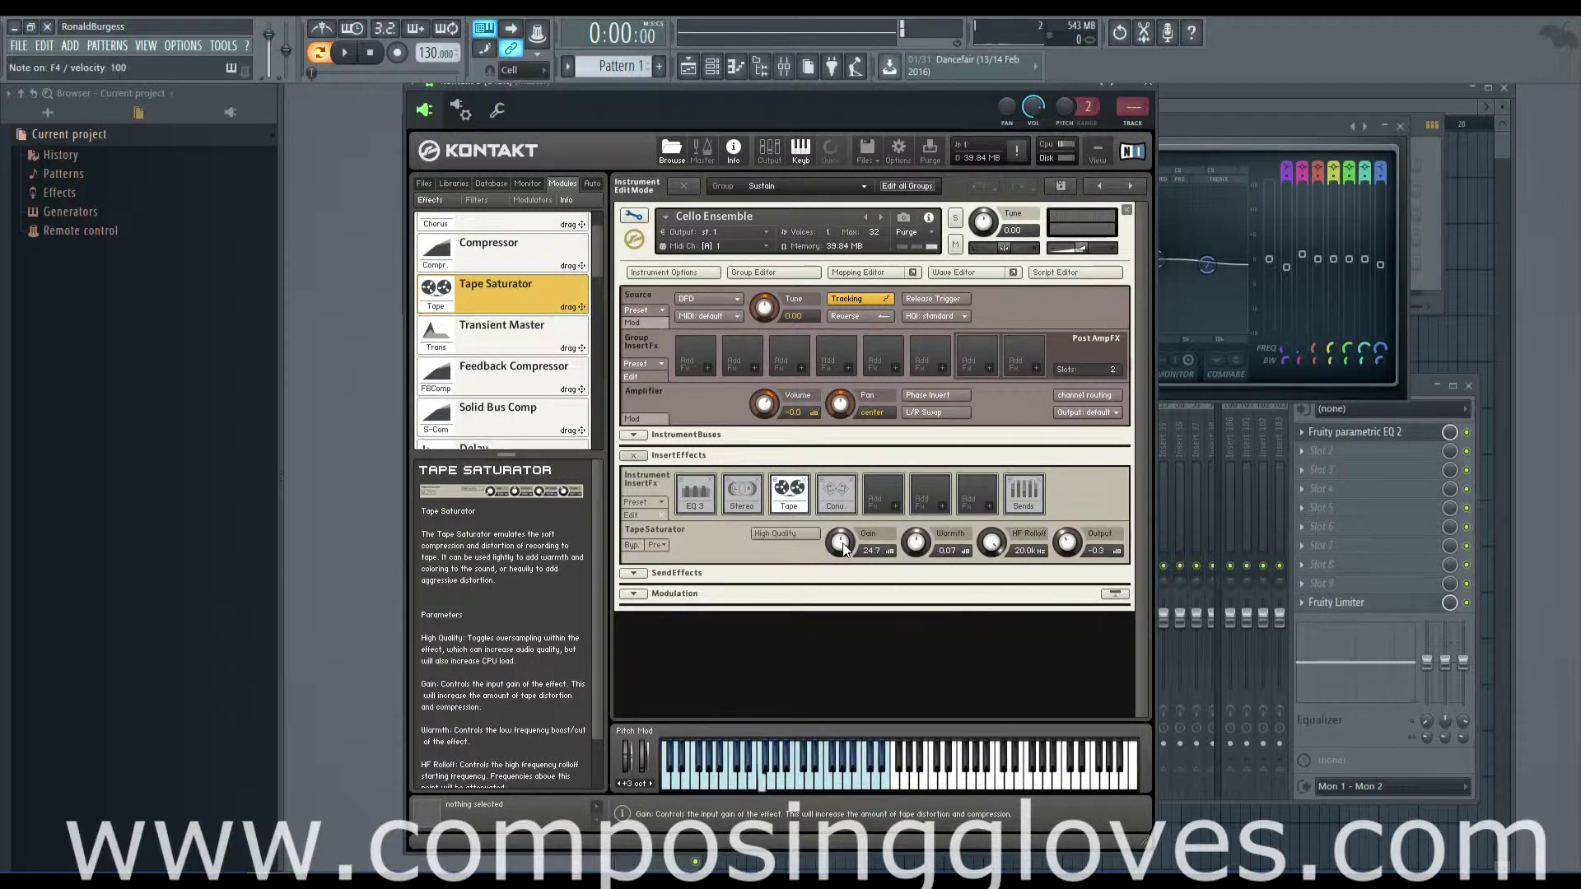
left_click_drag(992, 542, 1009, 694)
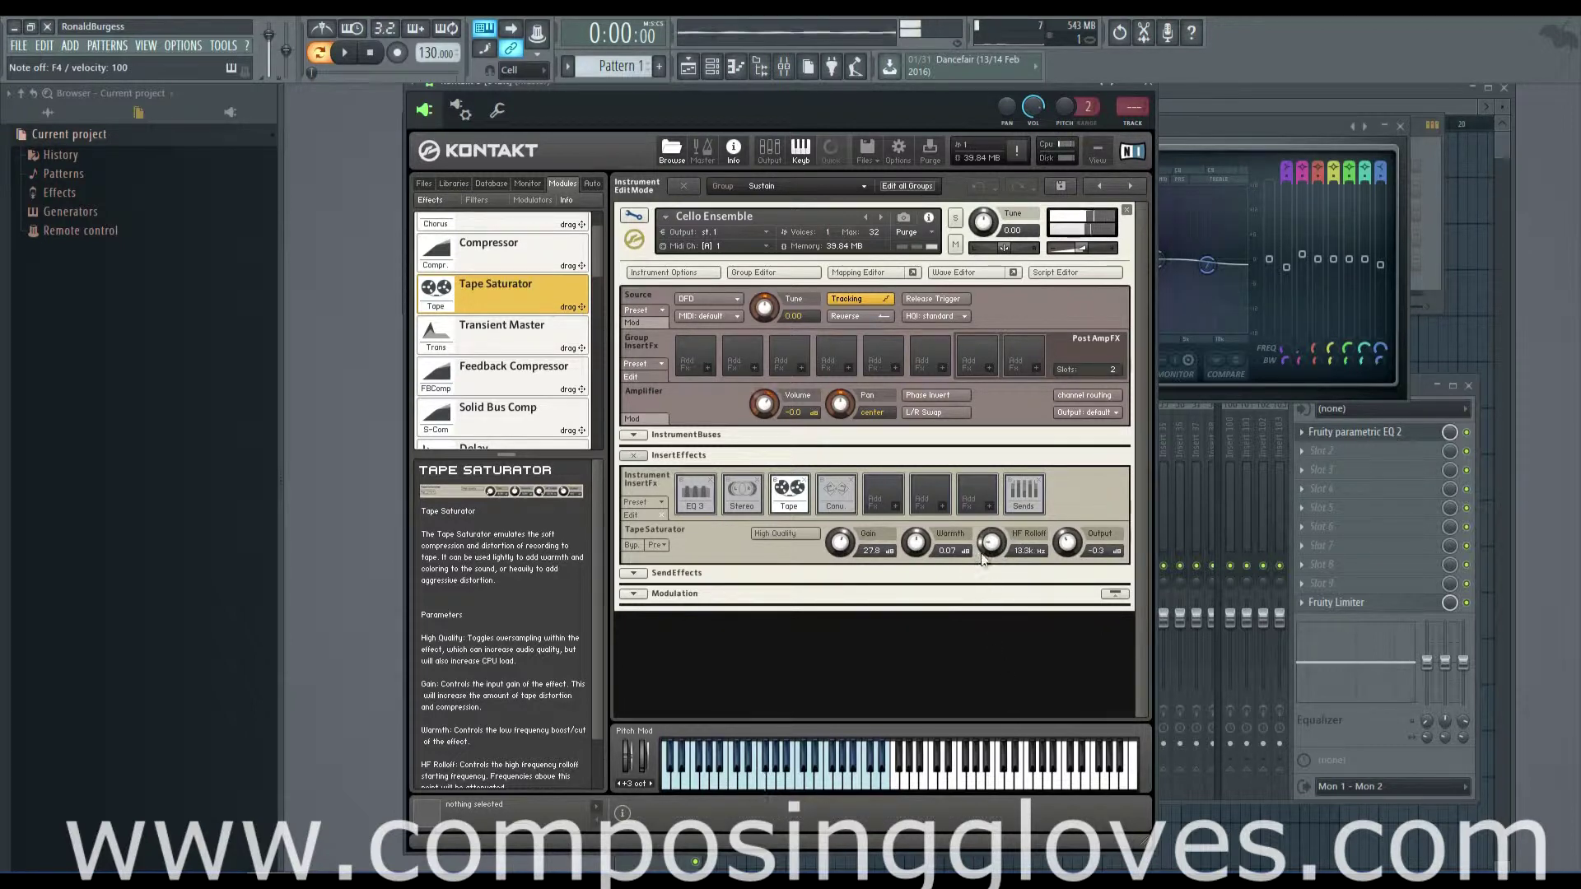
left_click_drag(992, 545, 1000, 601)
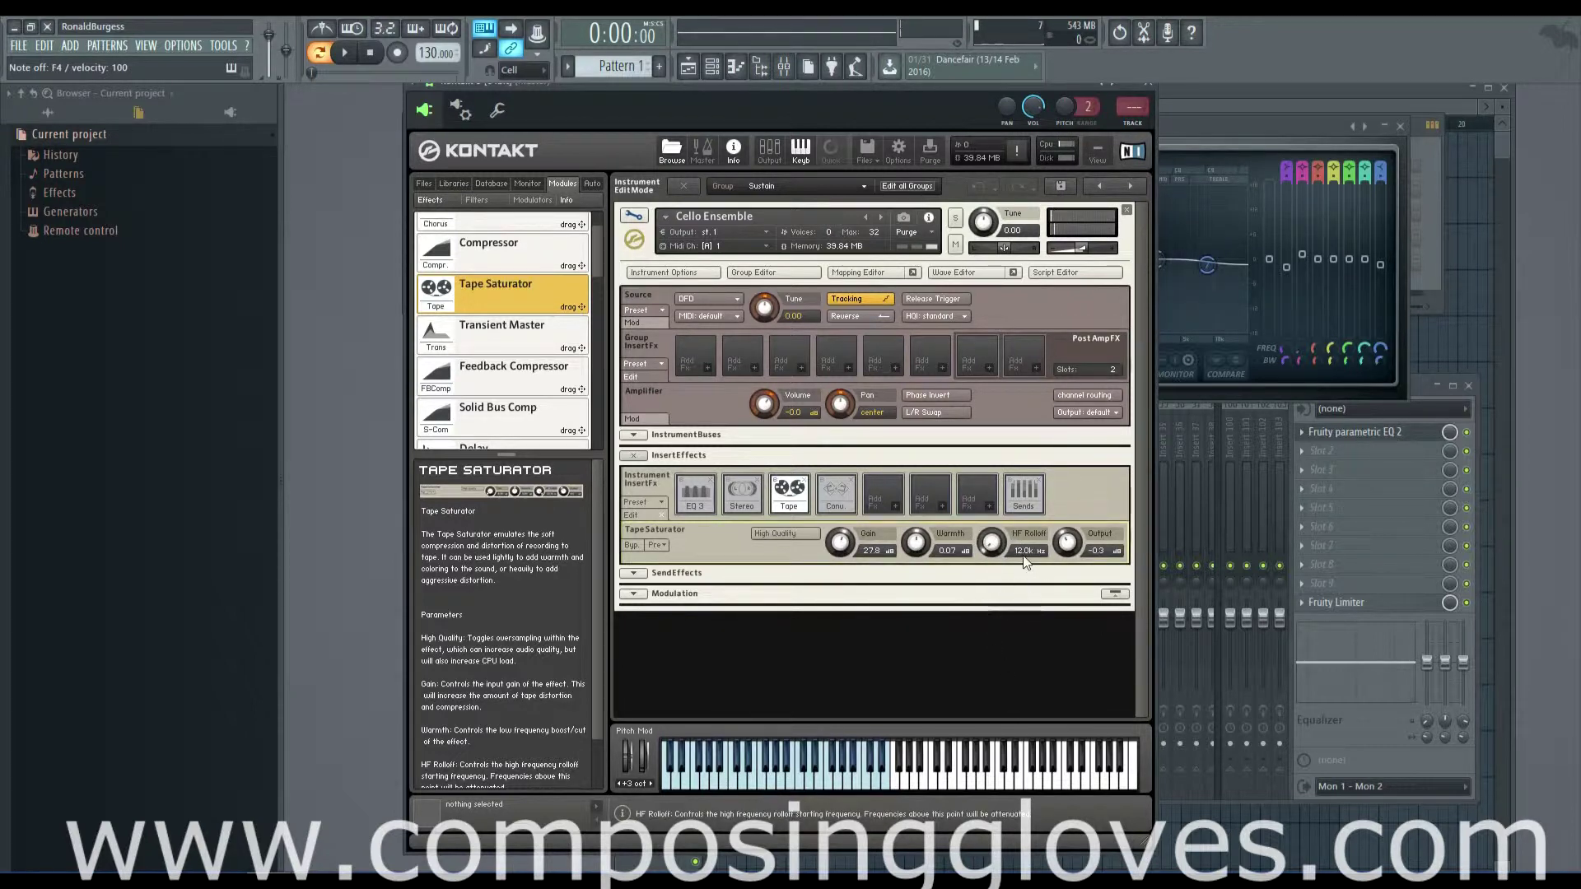
- Lower band 5 of Fruity parametric EQ 2 to about -0.6 dB near 1.3 kHz, and return to Kontakt
left_click(1242, 140)
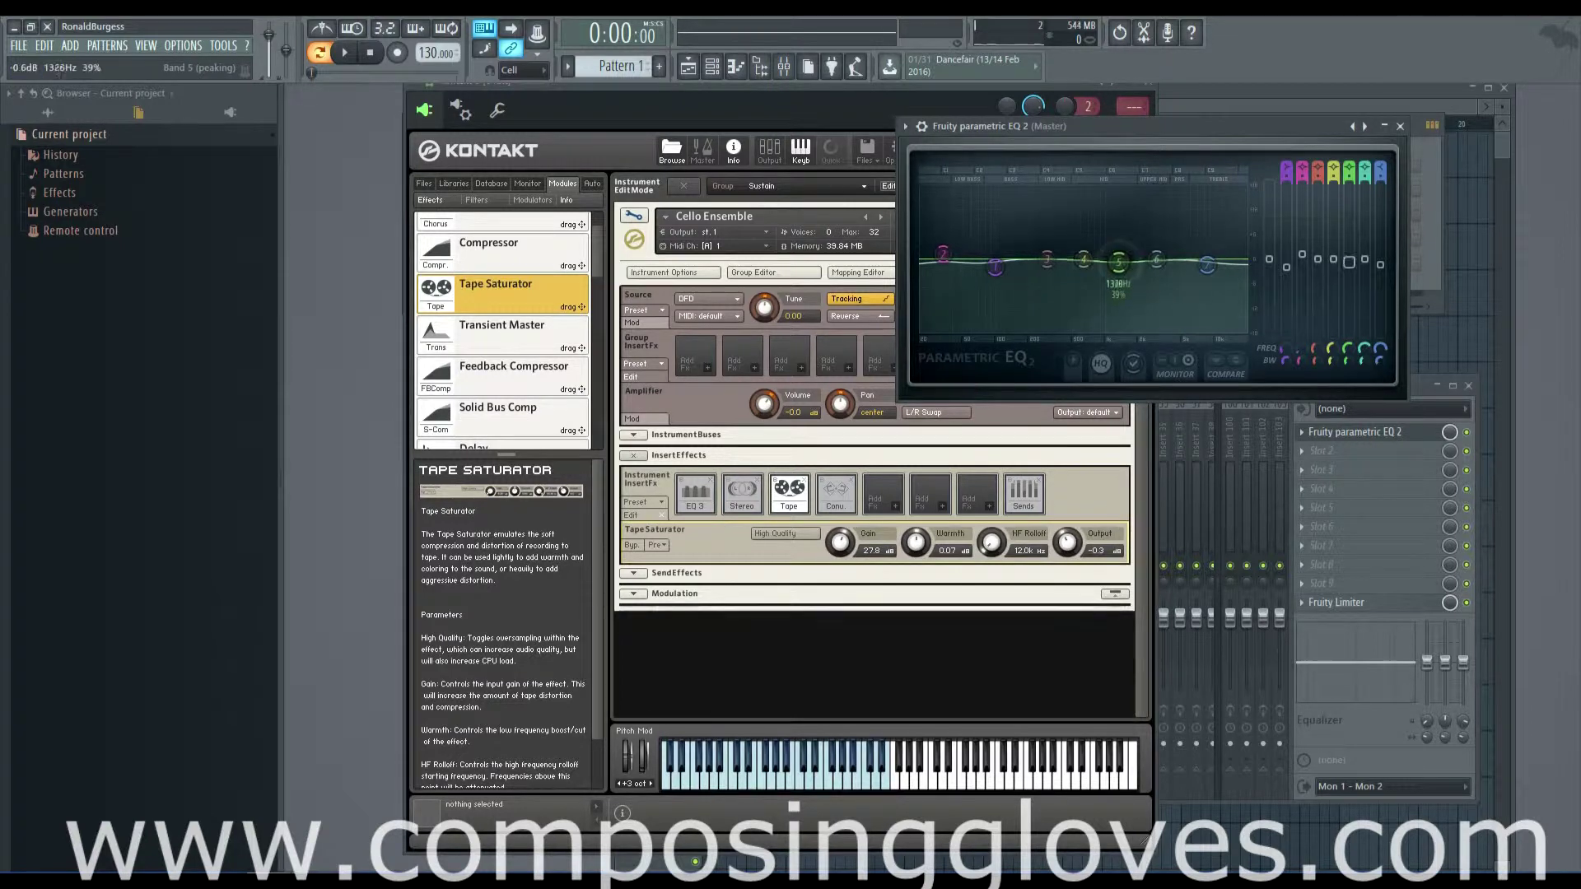
mouse_move(1133, 265)
left_mouse_down()
mouse_move(1125, 196)
mouse_move(1112, 261)
mouse_move(1119, 206)
mouse_move(1146, 270)
mouse_move(1238, 267)
mouse_move(1094, 275)
mouse_move(1117, 261)
left_mouse_up()
left_click(939, 622)
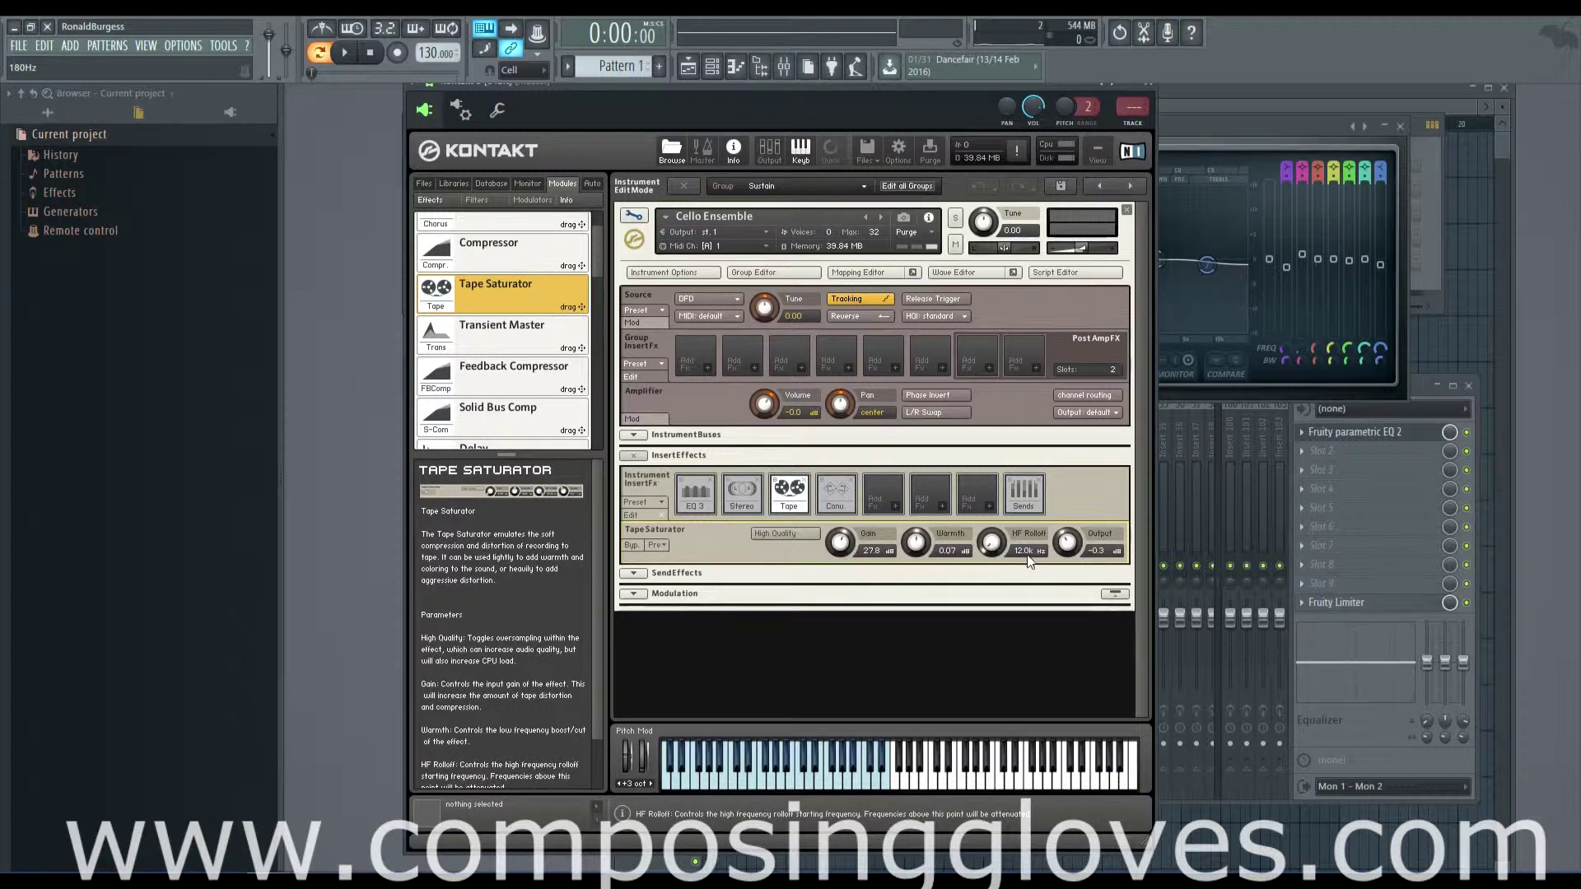
- Raise the Tape Saturator's HF Rolloff to about 19.6 kHz and bring Fruity parametric EQ 2 back to the front
left_click_drag(992, 548, 980, 489)
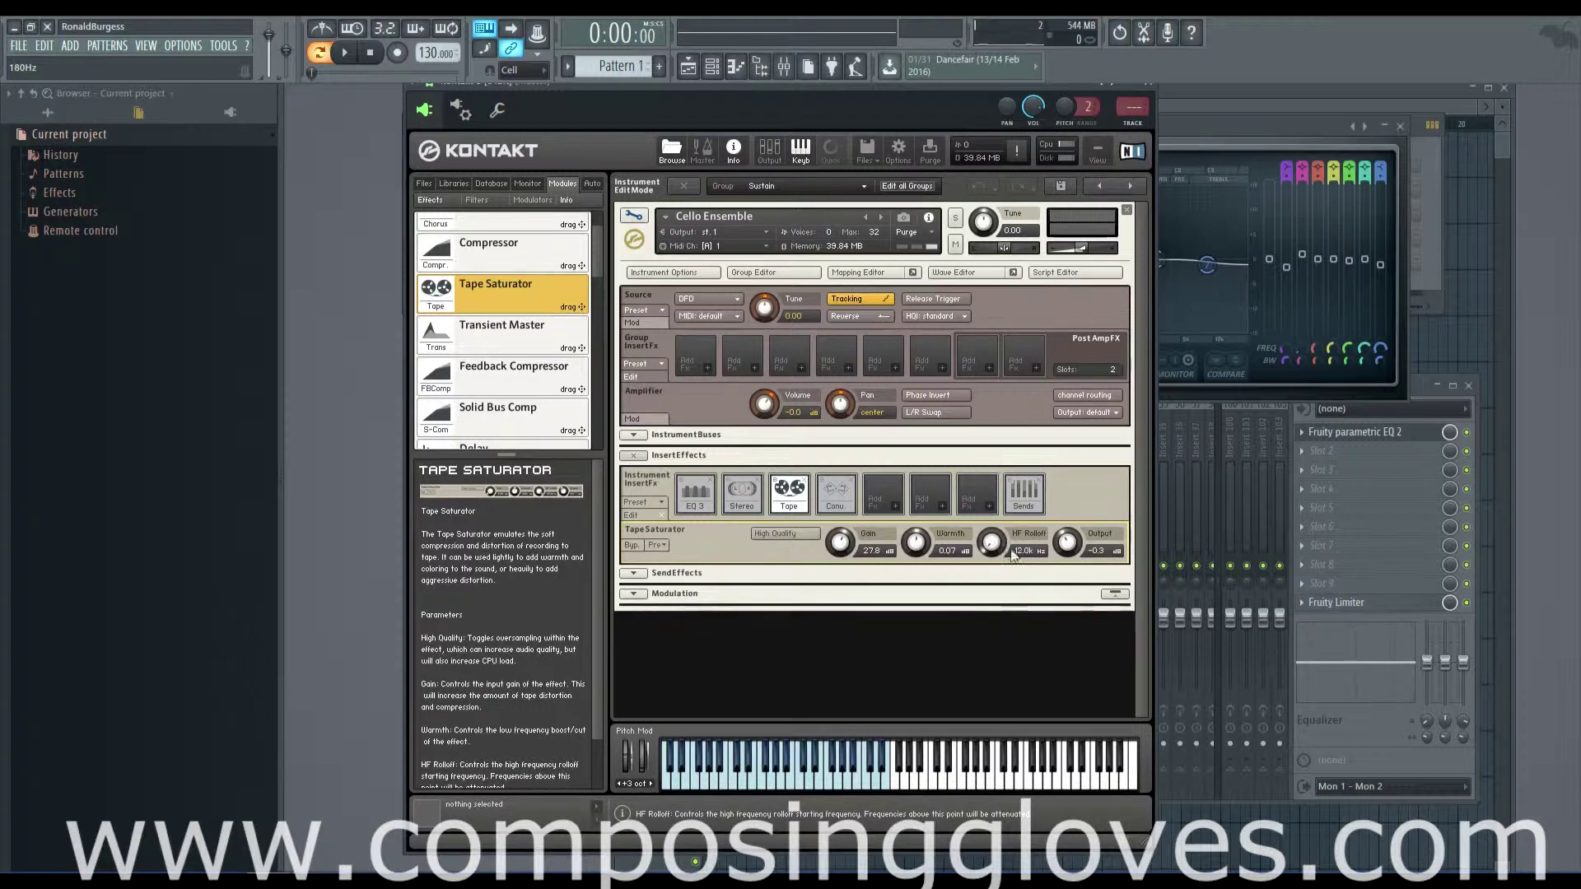
left_click(1206, 305)
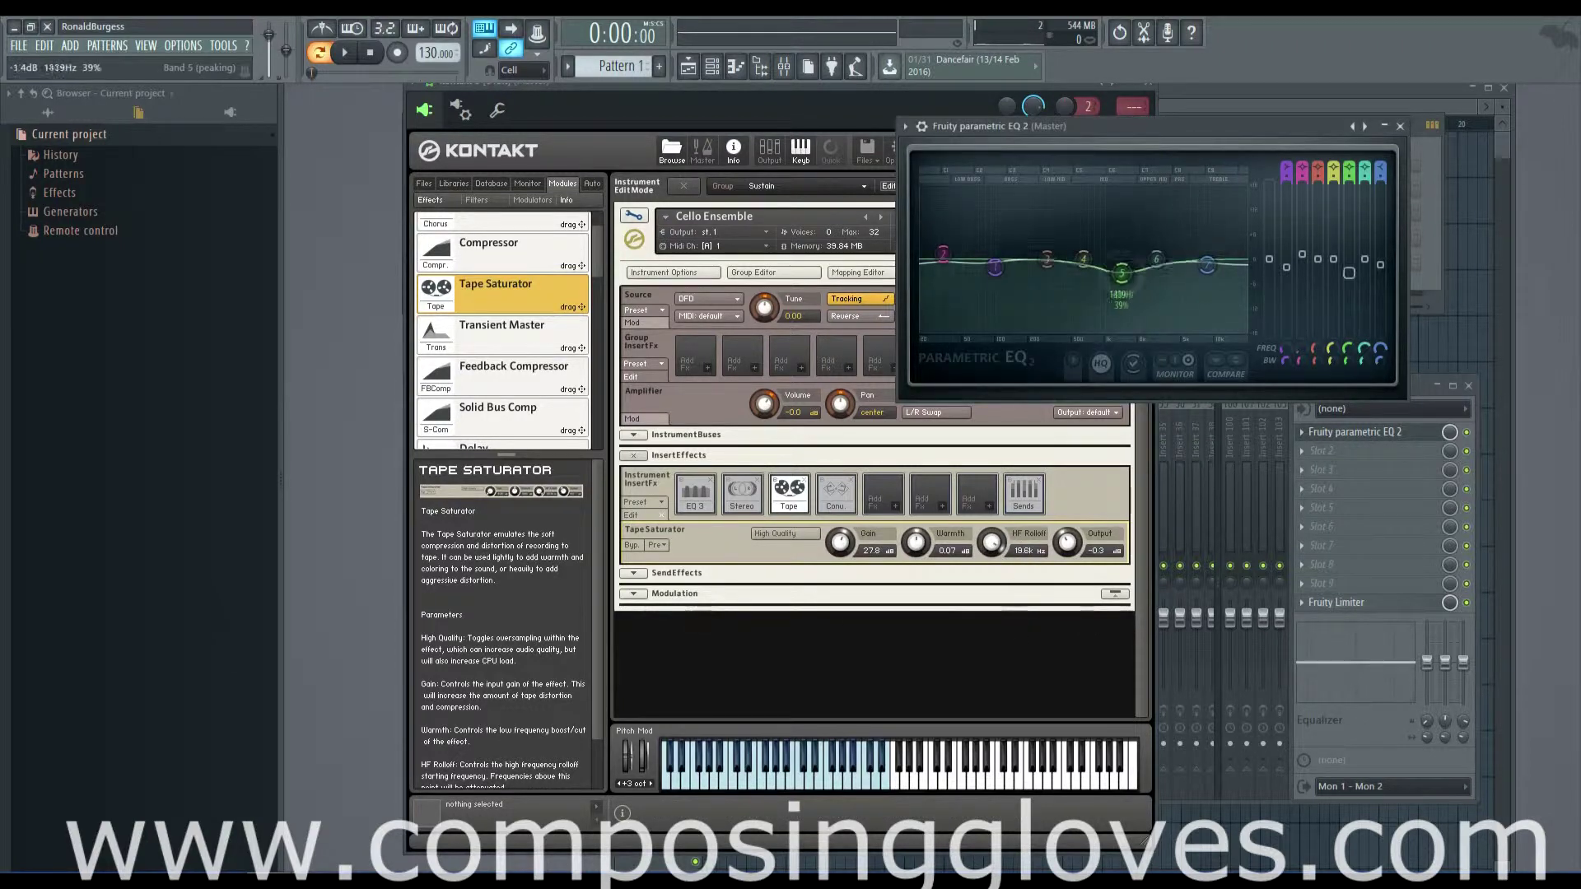
- Move band 5 of Fruity parametric EQ 2 up into the high frequencies near the flat line, and return to Kontakt
left_click_drag(1122, 272, 1244, 260)
left_click(1019, 643)
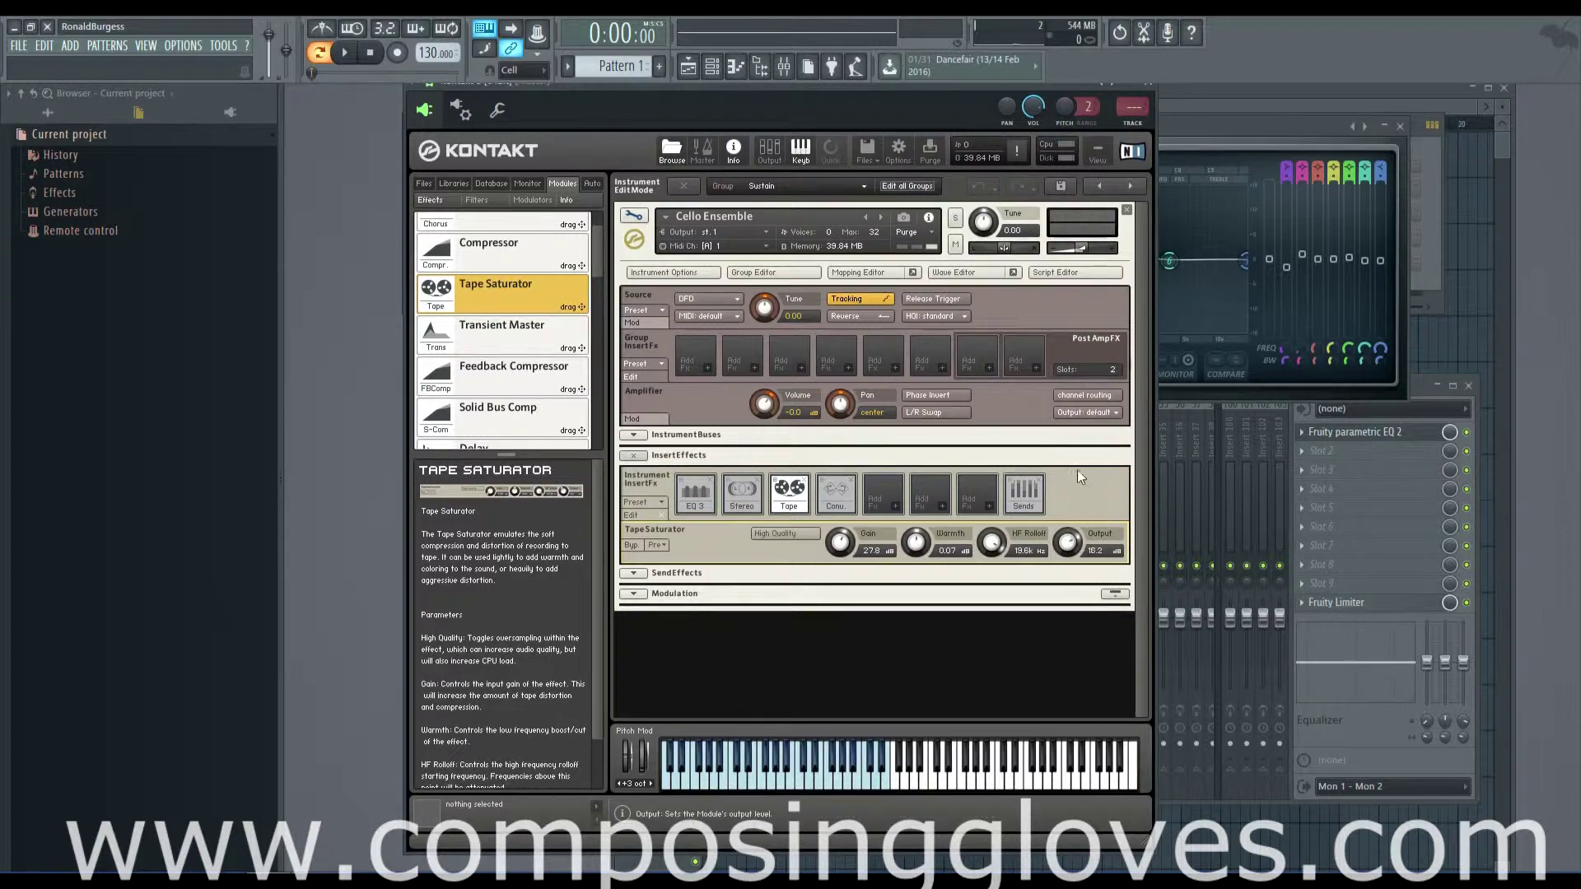
- Audition an F4 note with the Tape Saturator's Output at about -19.1 dB and its Gain at about 48.0 dB
left_click_drag(1077, 568, 1077, 582)
left_click_drag(839, 545, 841, 515)
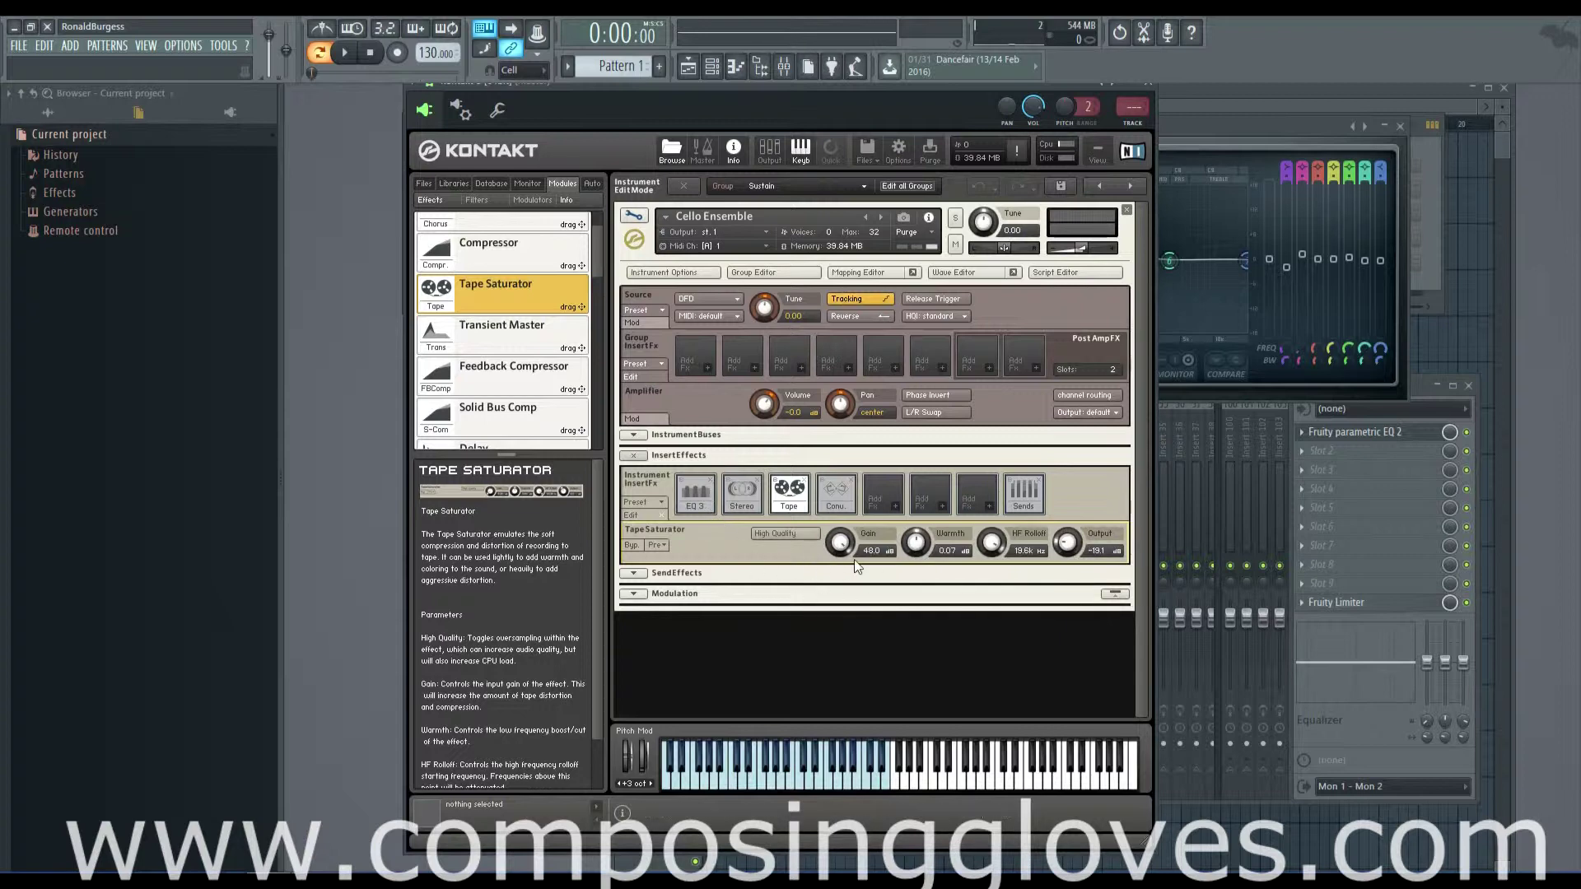
key("v")
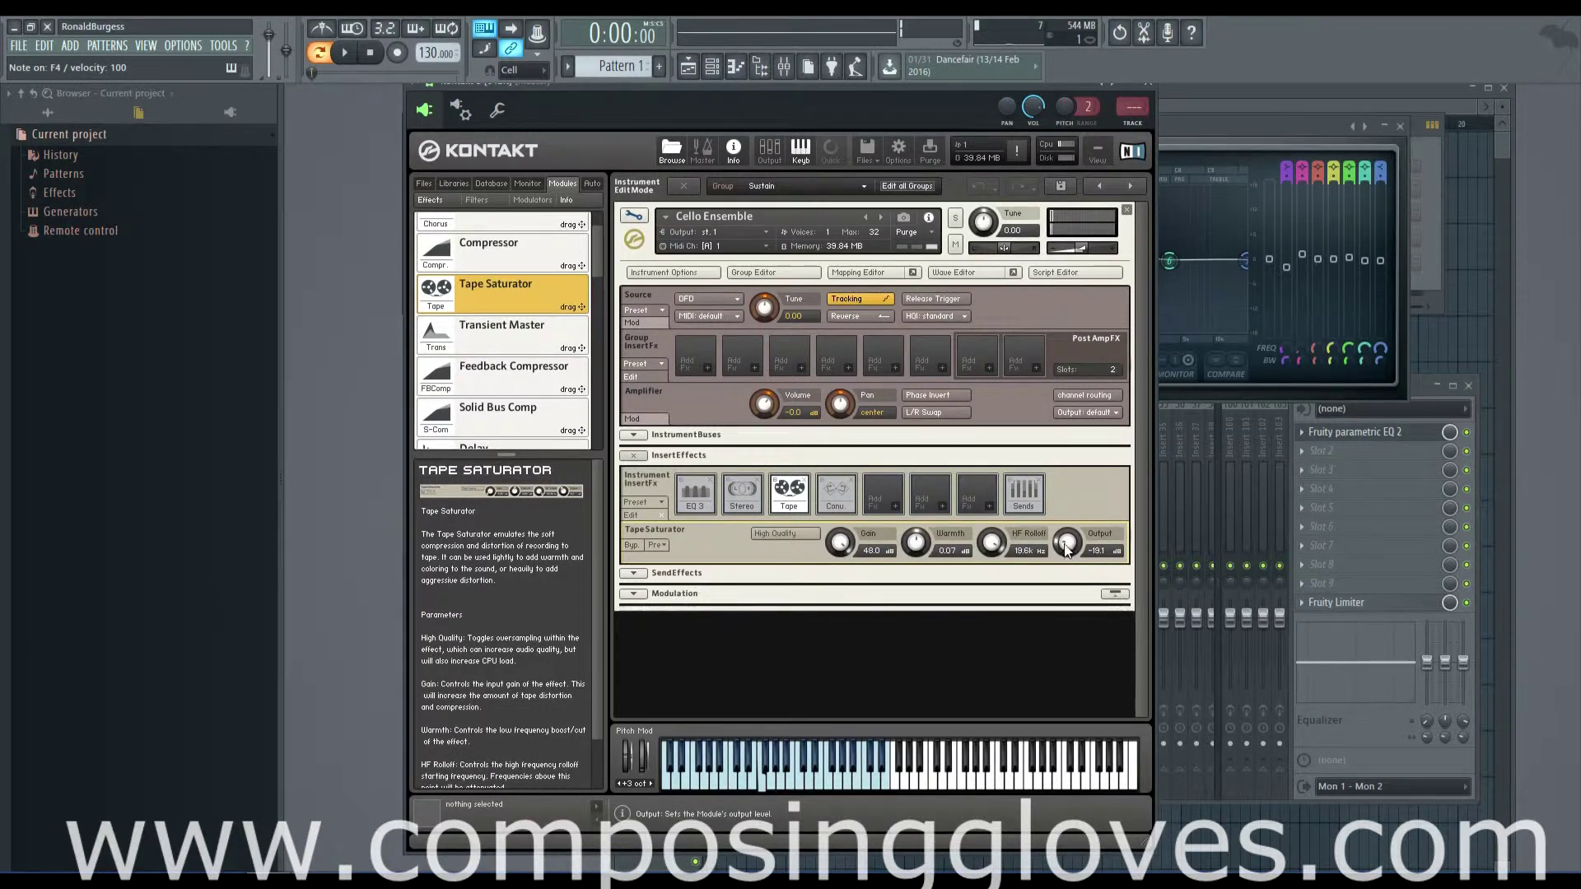
- Raise the Tape Saturator's Output to about 22.4 dB while the note sounds, then settle Output at -2.4 dB and Gain at 27.4 dB
left_click_drag(1066, 550, 1050, 492)
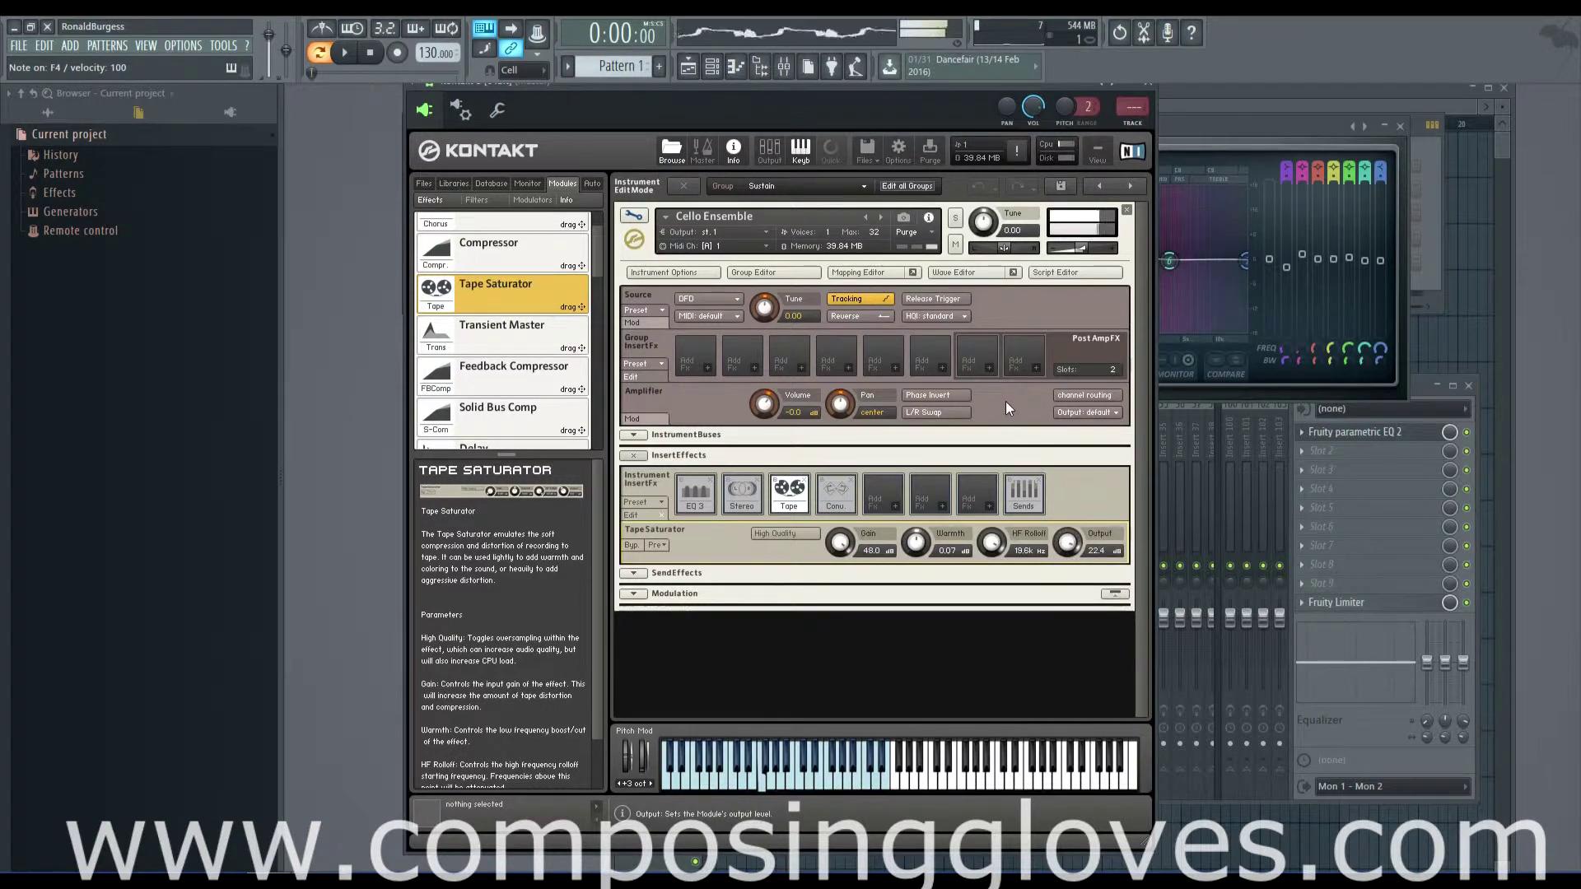
left_click_drag(1006, 402, 1014, 517)
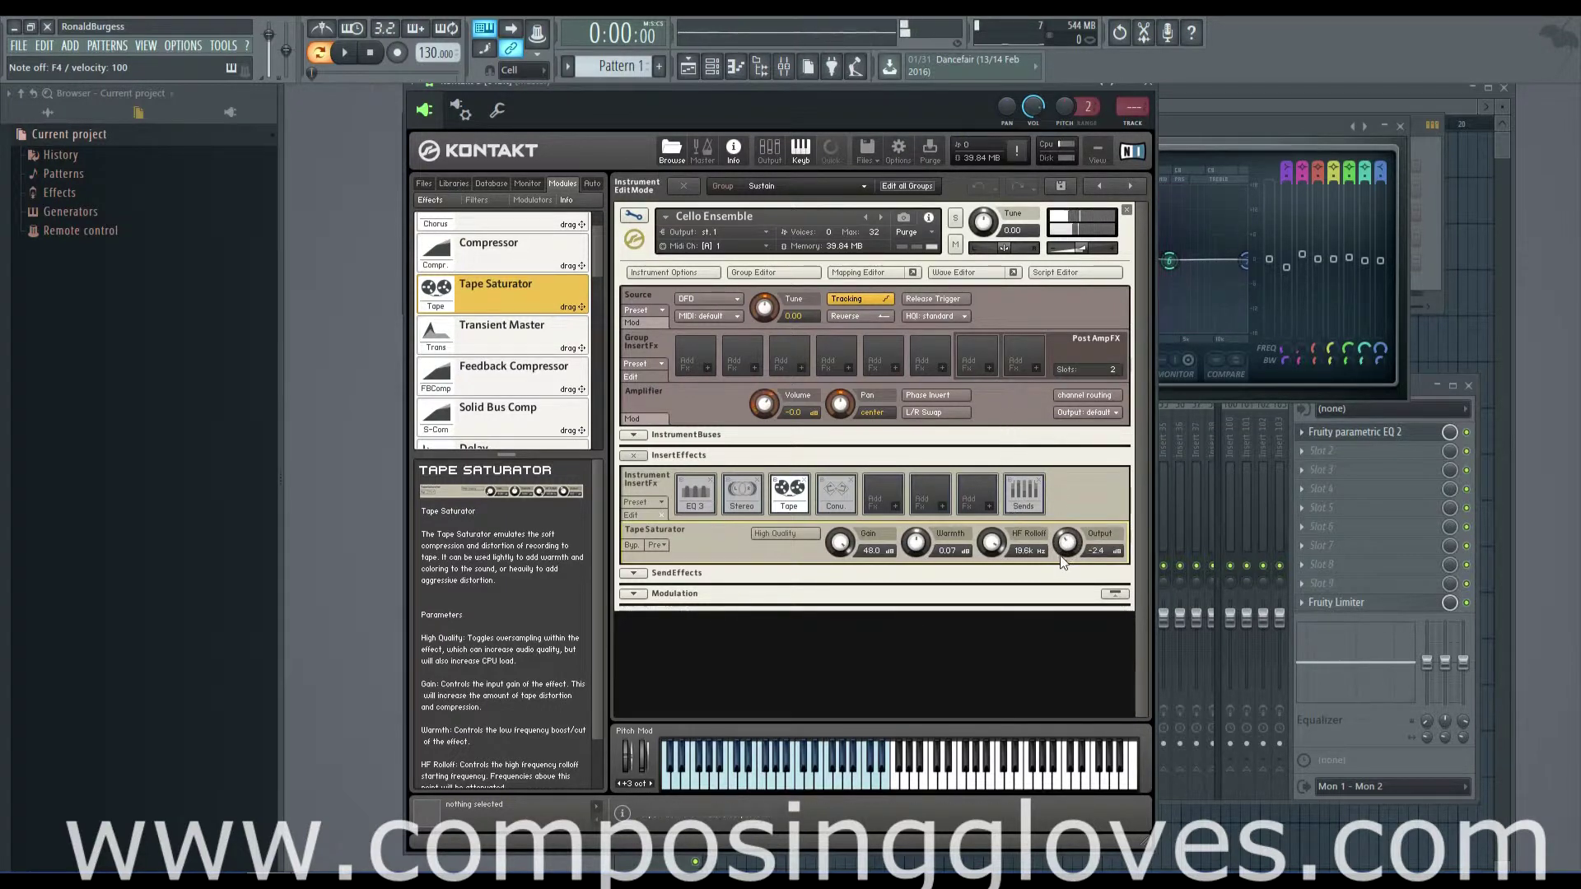
left_click_drag(841, 543, 846, 553)
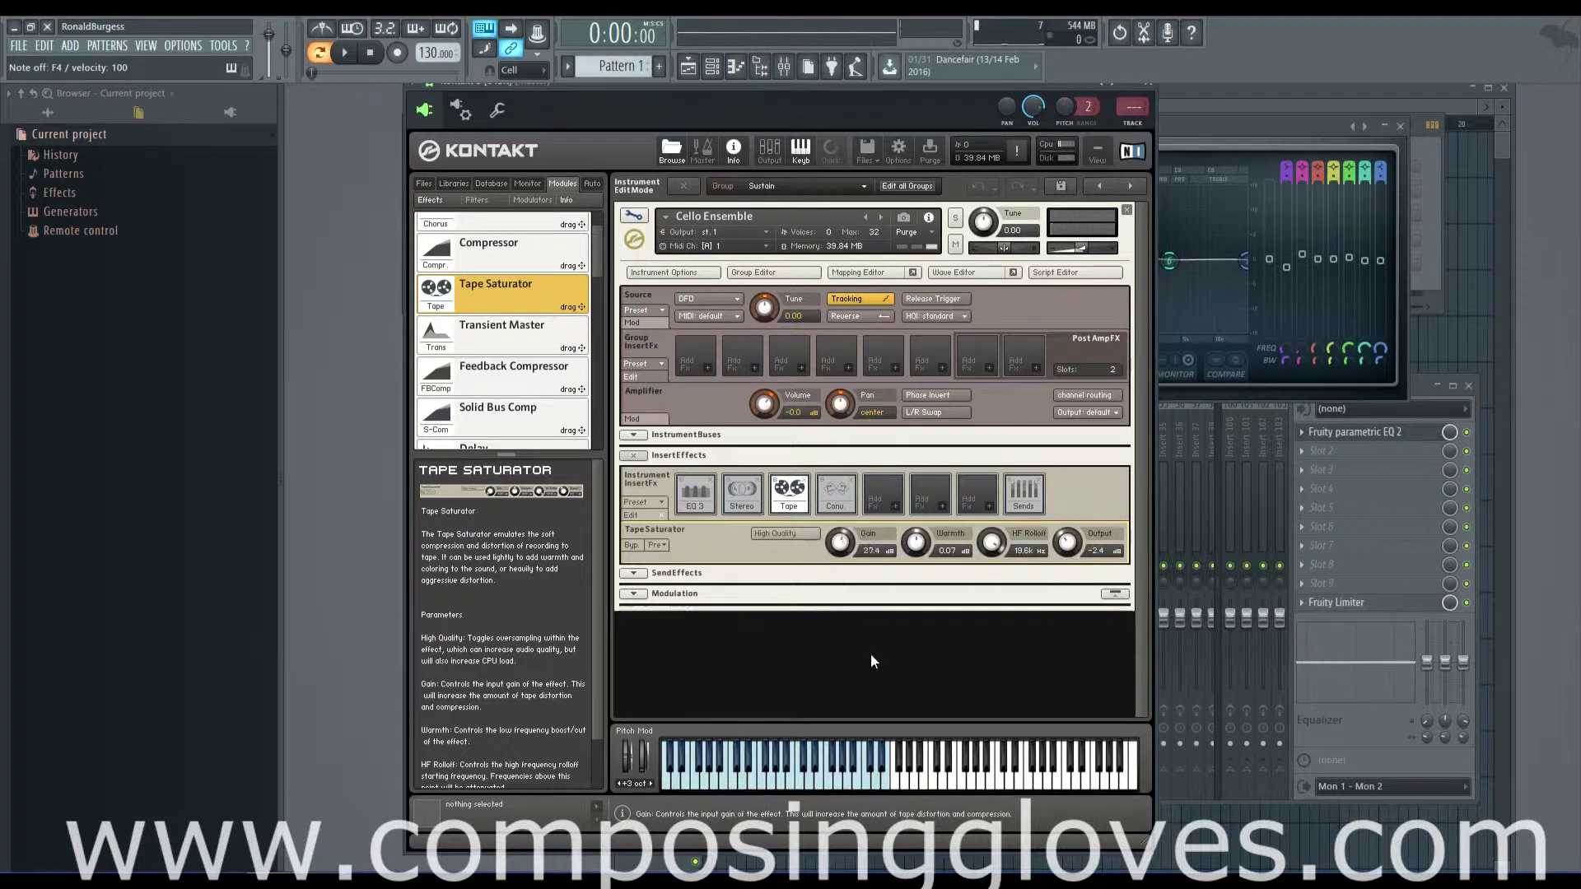